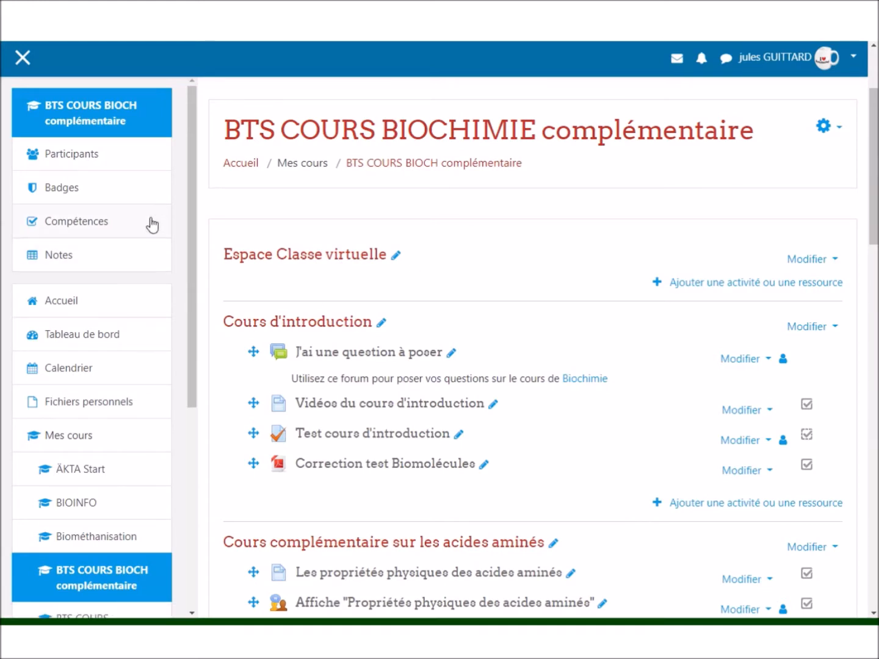
Open the Groupes management page of the course from its participant list
{"action": "left_click", "coordinate": [86, 157]}
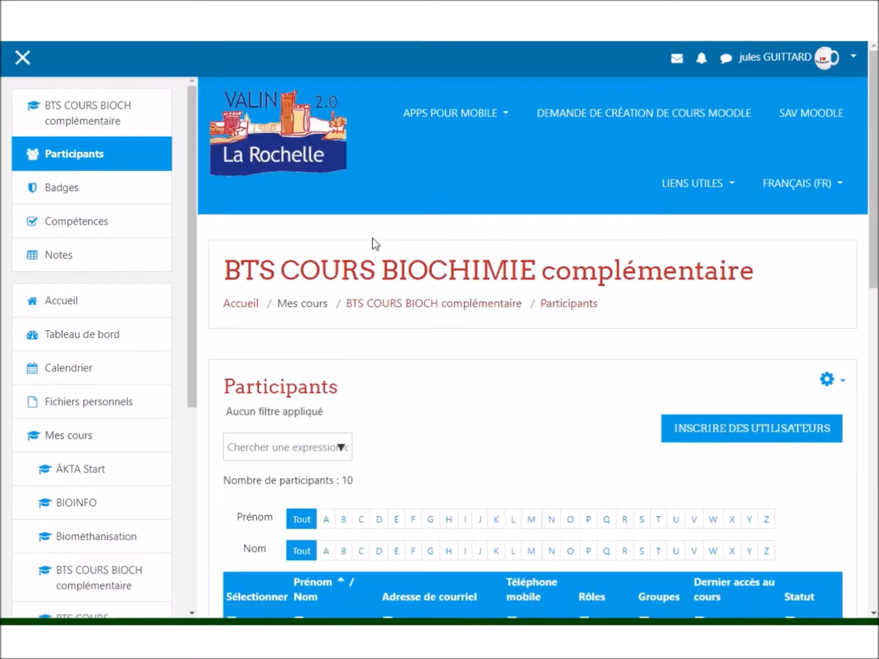
{"action": "scroll", "coordinate": [572, 355], "scroll_direction": "down", "scroll_amount": 6}
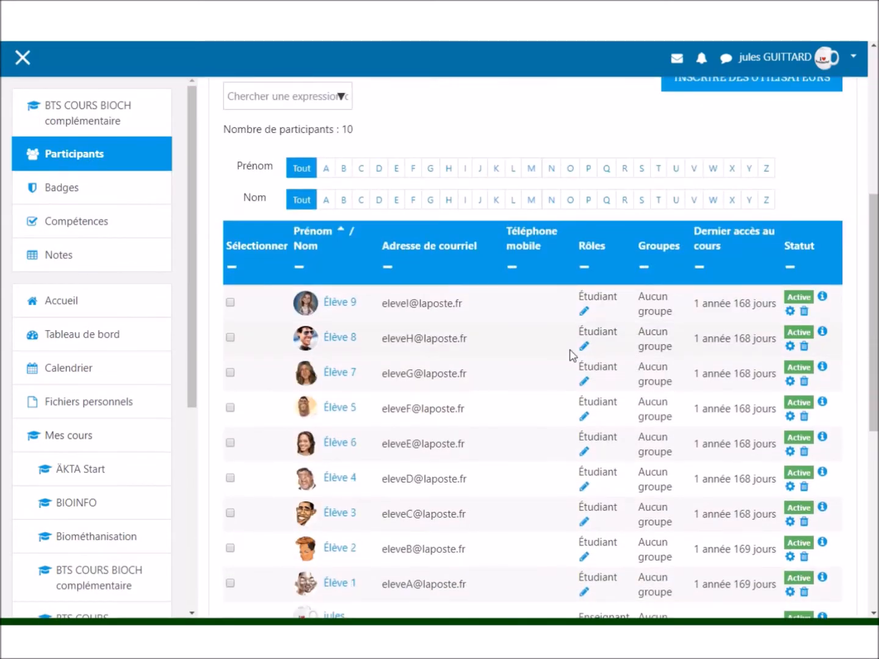
{"action": "scroll", "coordinate": [573, 356], "scroll_direction": "up", "scroll_amount": 3}
{"action": "left_click", "coordinate": [827, 239]}
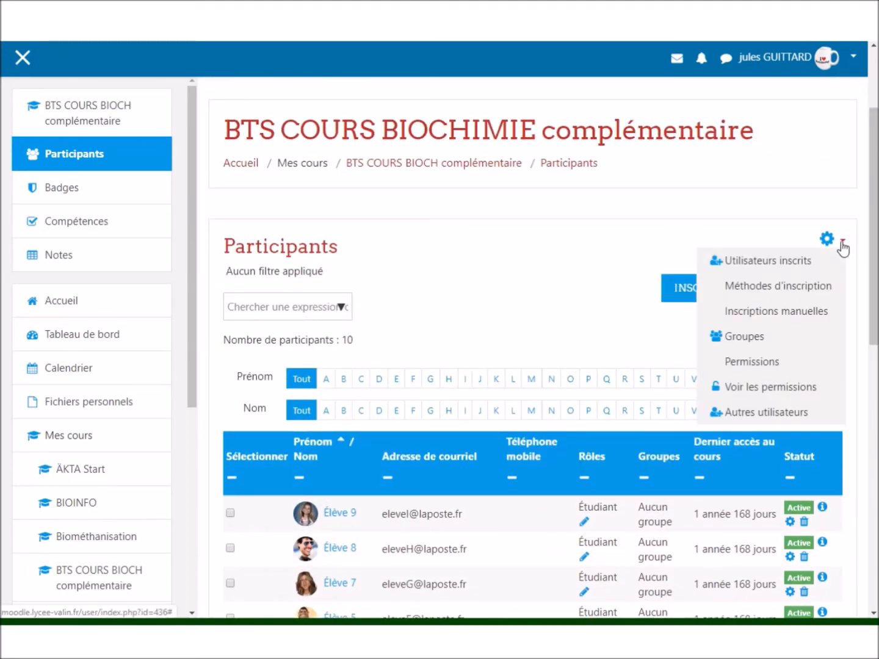
{"action": "left_click", "coordinate": [760, 337]}
{"action": "scroll", "coordinate": [467, 312], "scroll_direction": "down", "scroll_amount": 6}
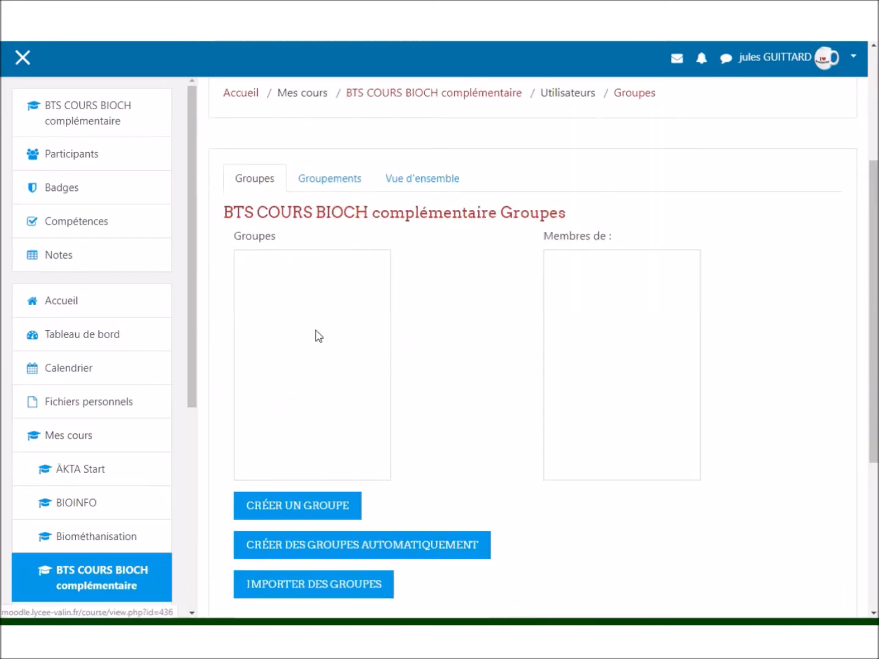
Create and save a course group named "Présent le 2 avril"
{"action": "left_click", "coordinate": [302, 365]}
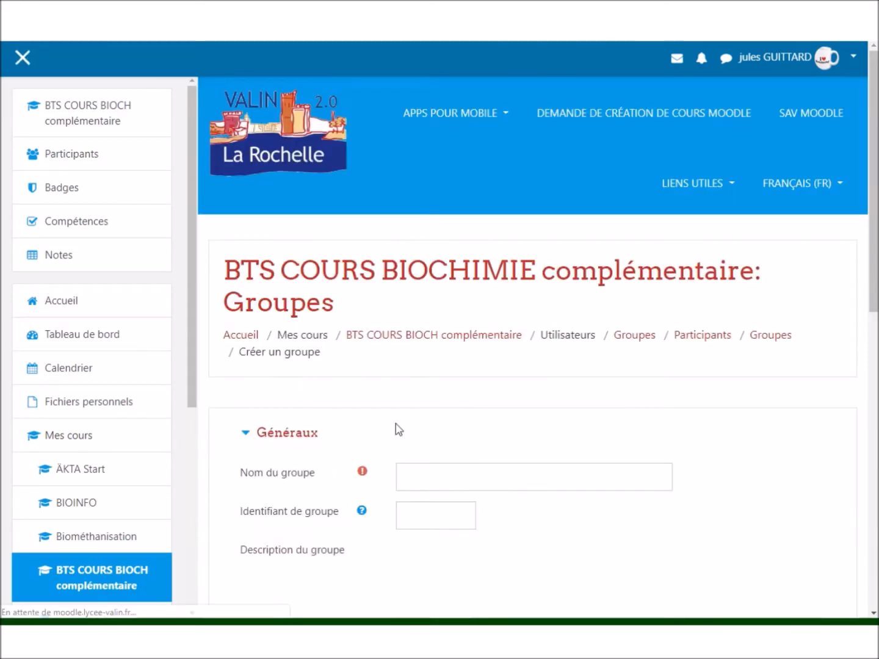
{"action": "scroll", "coordinate": [406, 429], "scroll_direction": "down", "scroll_amount": 1}
{"action": "left_click", "coordinate": [434, 402]}
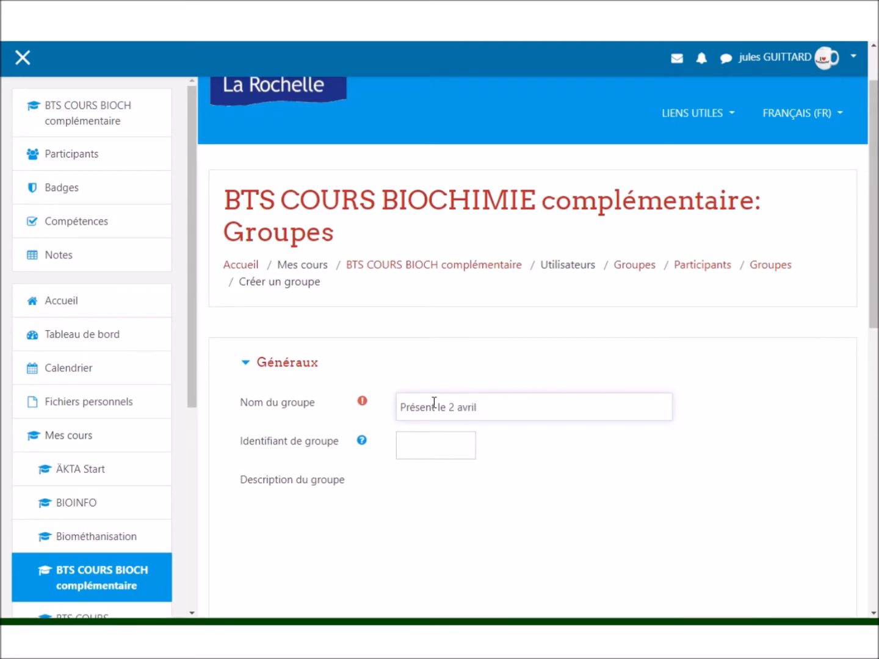
{"action": "scroll", "coordinate": [453, 406], "scroll_direction": "down", "scroll_amount": 10}
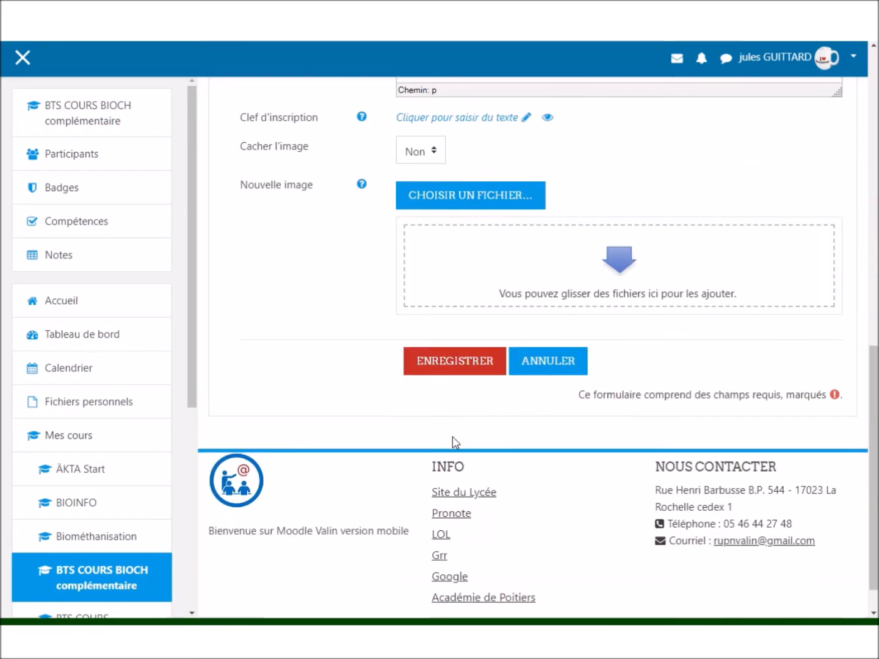
{"action": "left_click", "coordinate": [470, 369]}
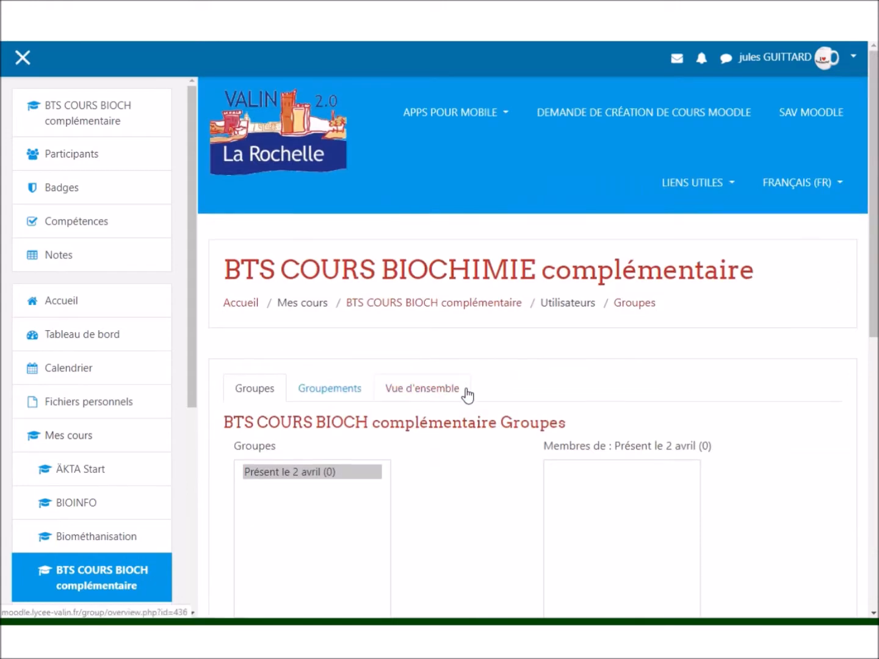
Create and save a second course group named "Absent le 2 avril"
{"action": "scroll", "coordinate": [397, 399], "scroll_direction": "down", "scroll_amount": 1}
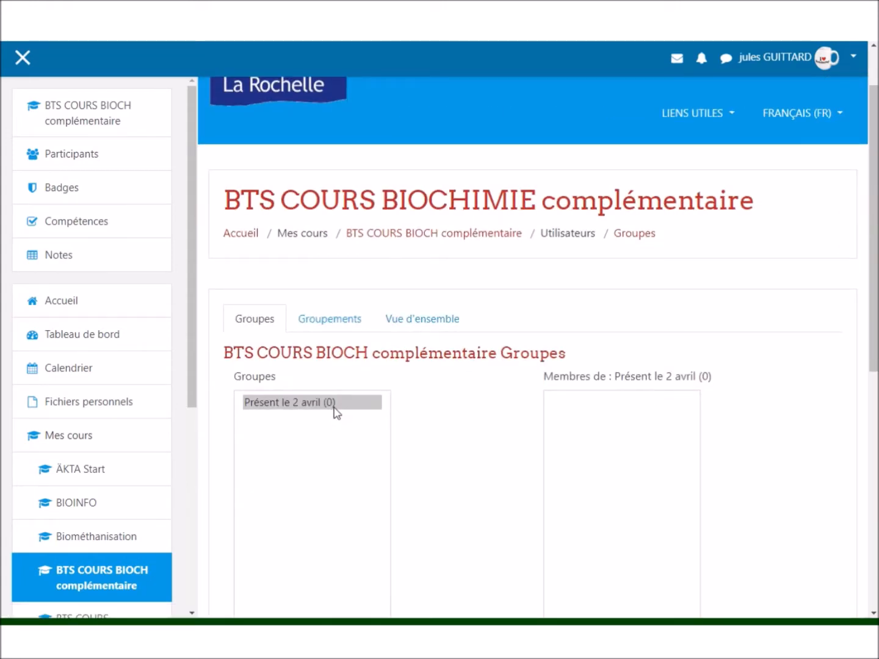
{"action": "scroll", "coordinate": [334, 414], "scroll_direction": "down", "scroll_amount": 3}
{"action": "left_click", "coordinate": [308, 516]}
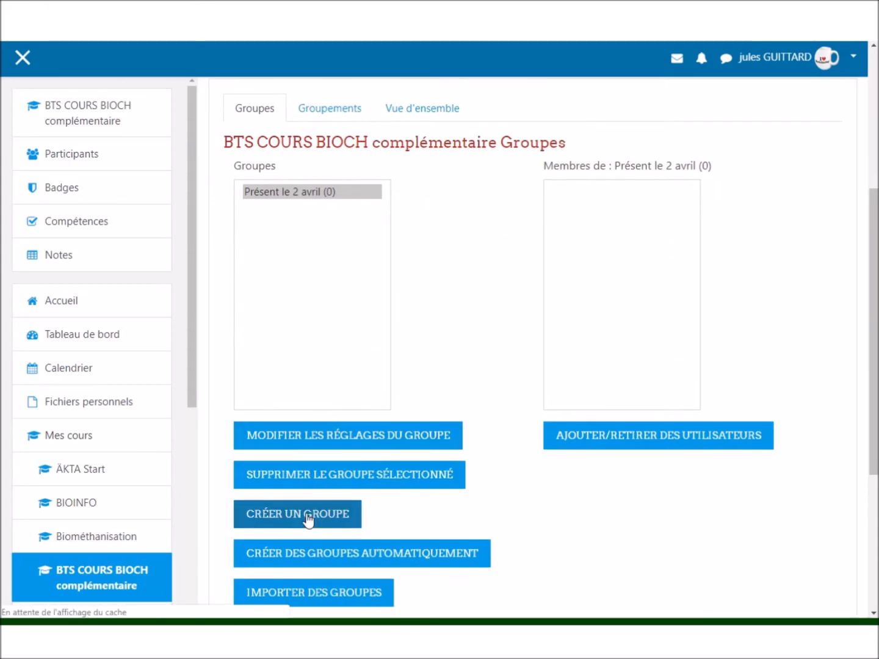
{"action": "left_click", "coordinate": [412, 483]}
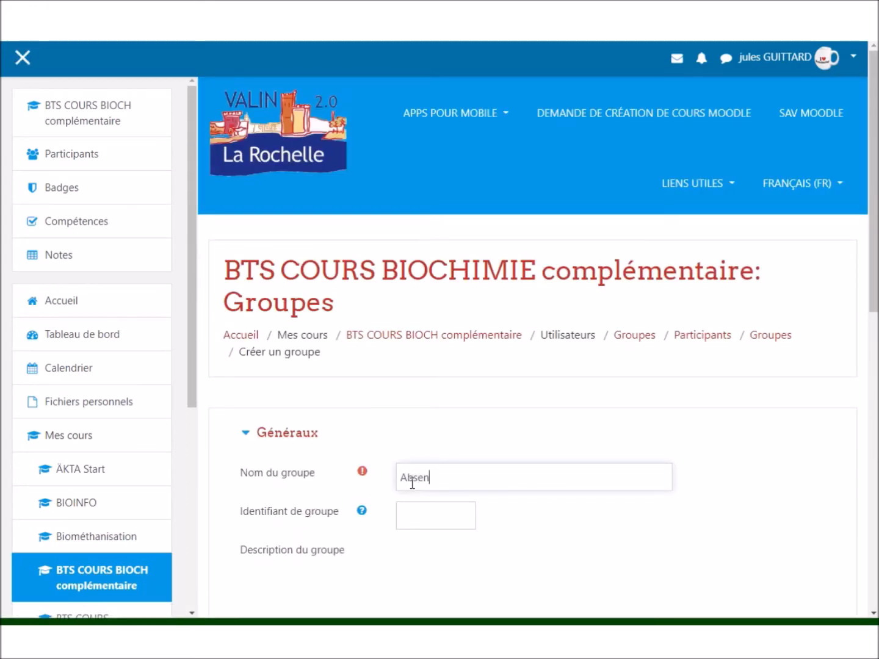
{"action": "type", "text": "Absent le 2 avril"}
{"action": "scroll", "coordinate": [448, 498], "scroll_direction": "down", "scroll_amount": 5}
{"action": "scroll", "coordinate": [450, 511], "scroll_direction": "down", "scroll_amount": 3}
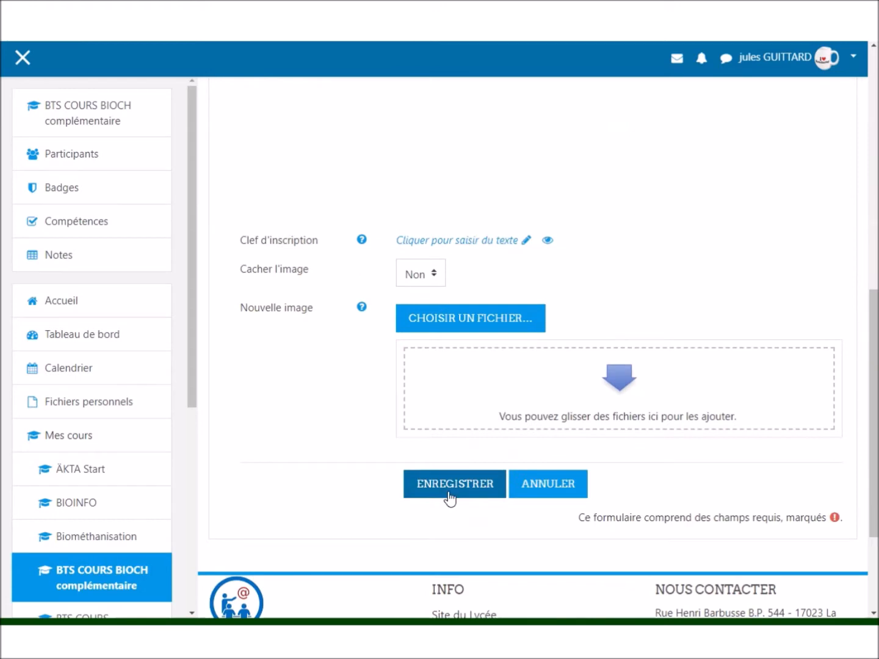
{"action": "left_click", "coordinate": [450, 497]}
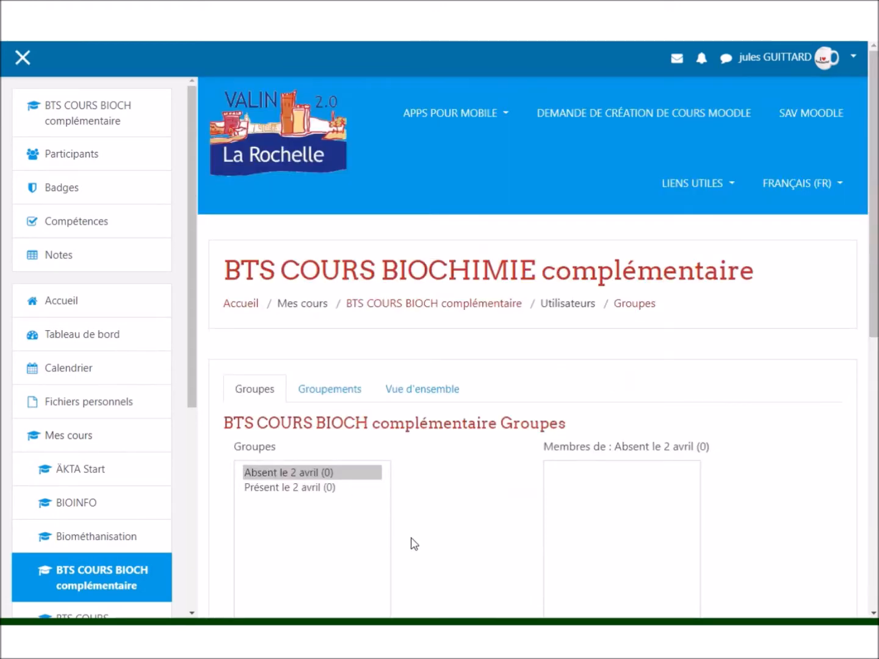
{"action": "scroll", "coordinate": [421, 494], "scroll_direction": "down", "scroll_amount": 2}
{"action": "scroll", "coordinate": [422, 481], "scroll_direction": "up", "scroll_amount": 1}
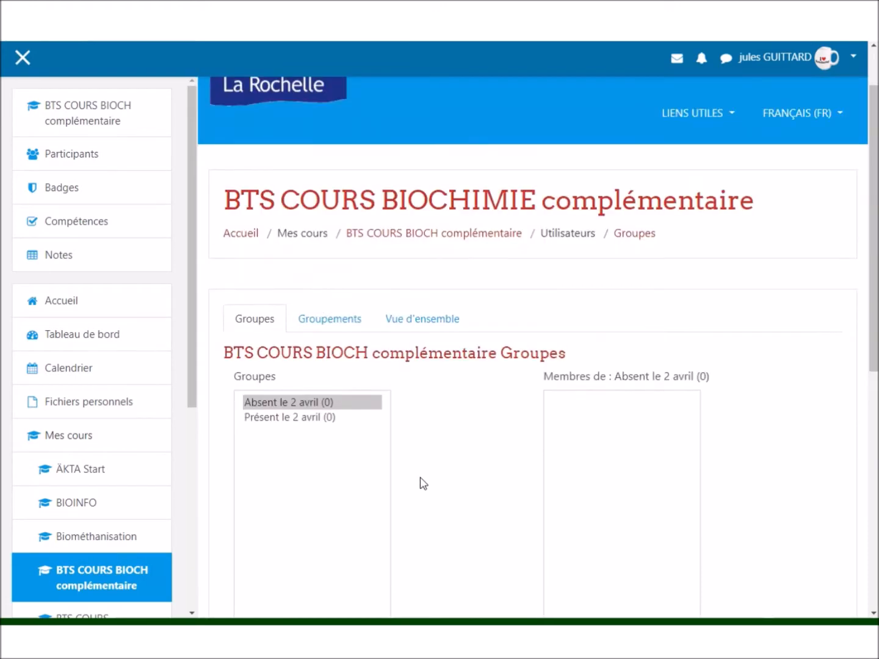
Return to the course page and add a Choix de Groupe activity to the "Espace Classe virtuelle" section
{"action": "left_click", "coordinate": [97, 119]}
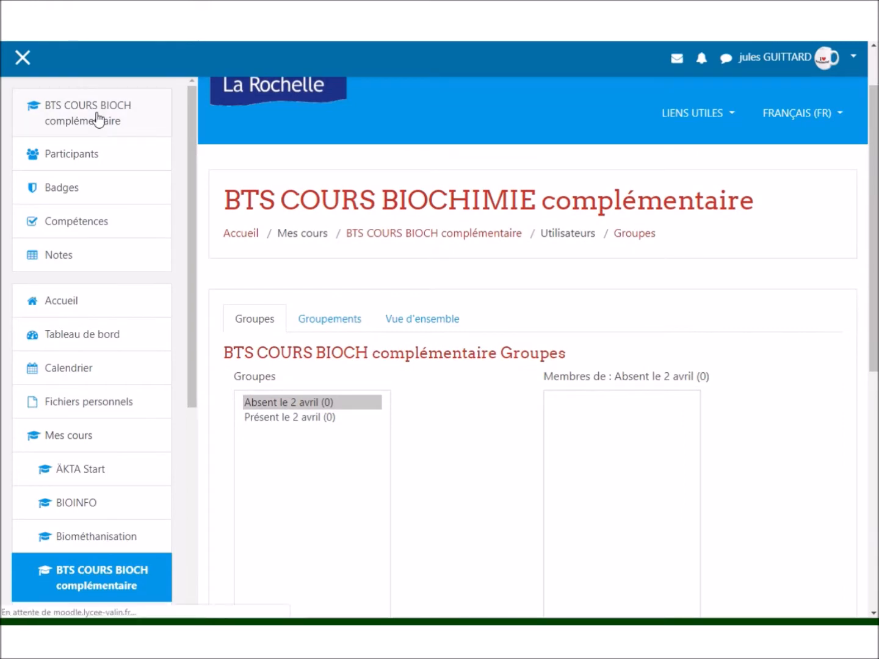
{"action": "scroll", "coordinate": [387, 426], "scroll_direction": "down", "scroll_amount": 1}
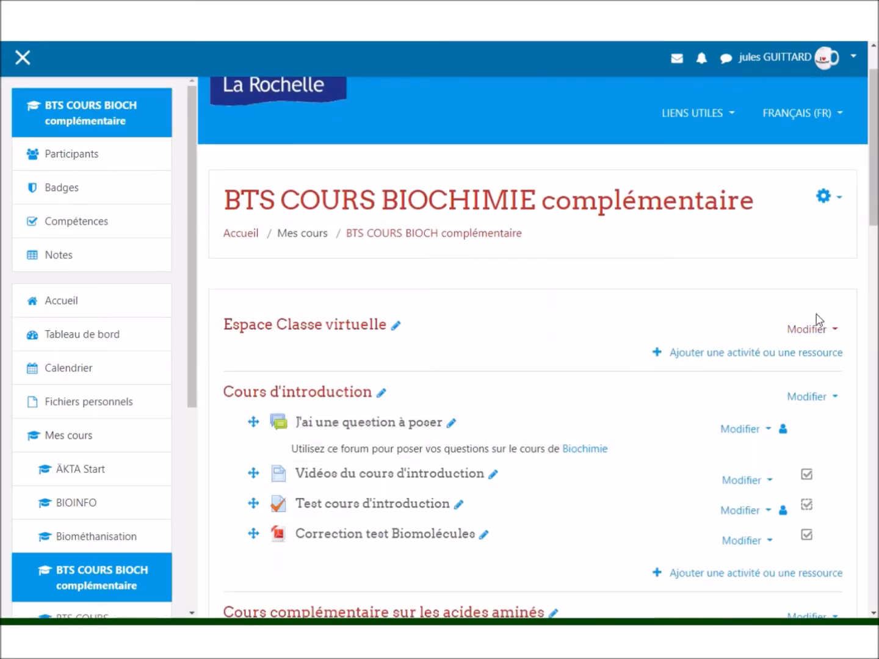
{"action": "left_click", "coordinate": [838, 201]}
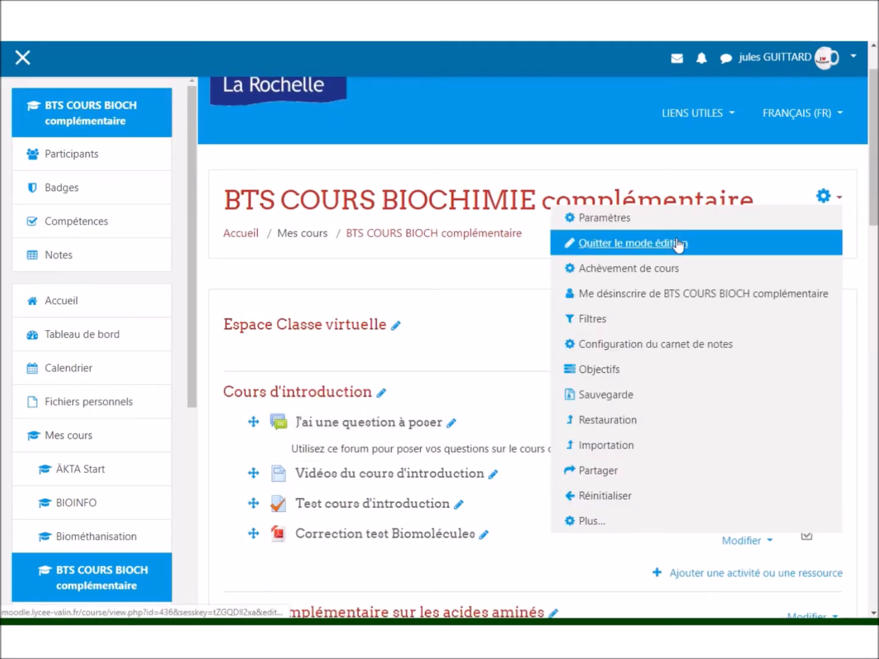
{"action": "left_click", "coordinate": [840, 203]}
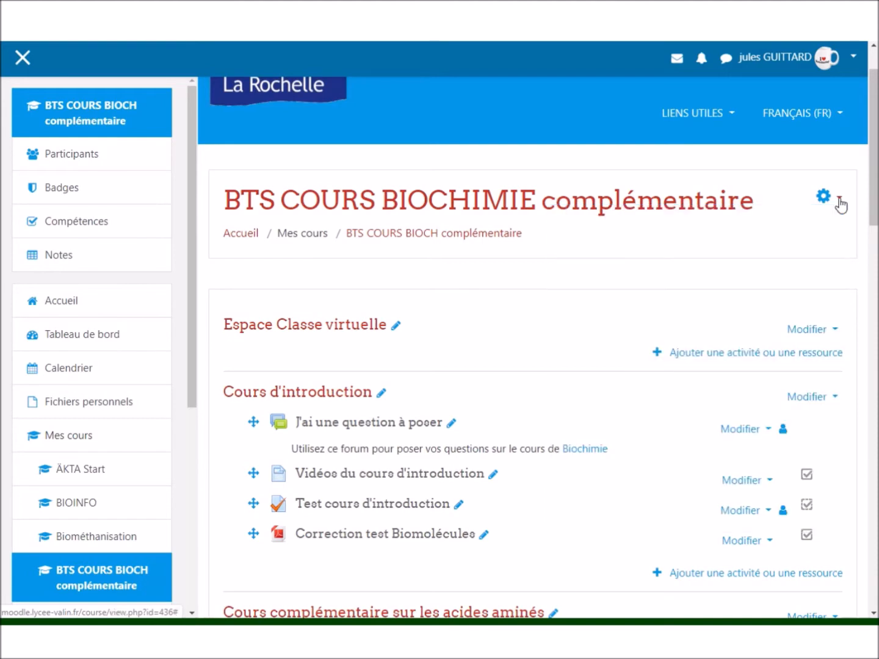
{"action": "left_click", "coordinate": [741, 355]}
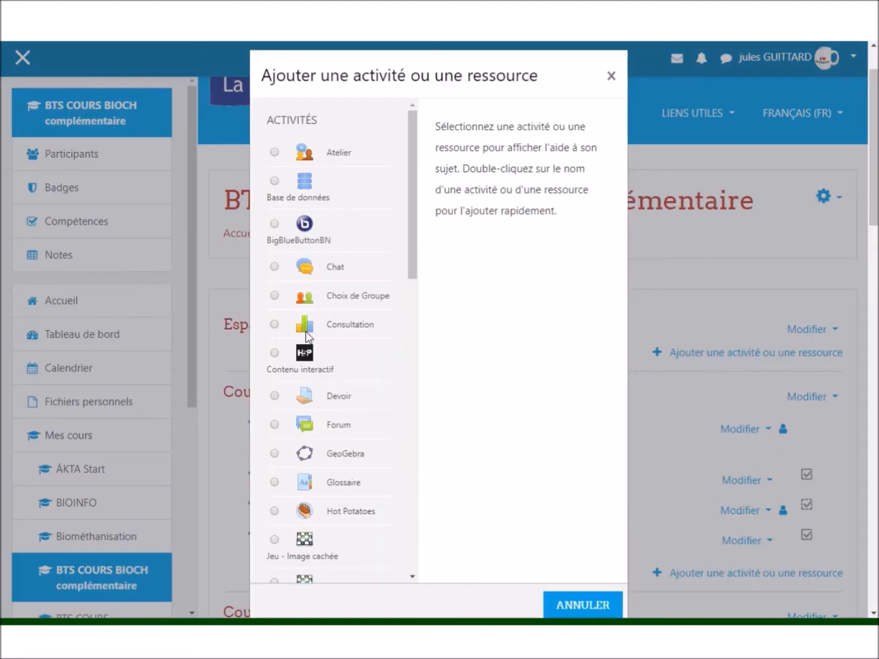
{"action": "left_click", "coordinate": [274, 296]}
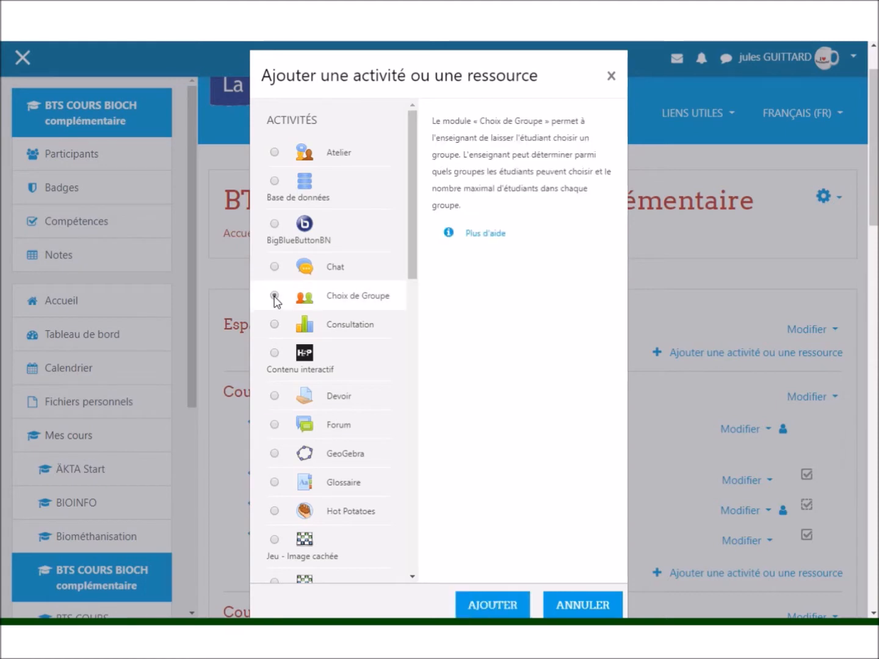
{"action": "left_click", "coordinate": [493, 605]}
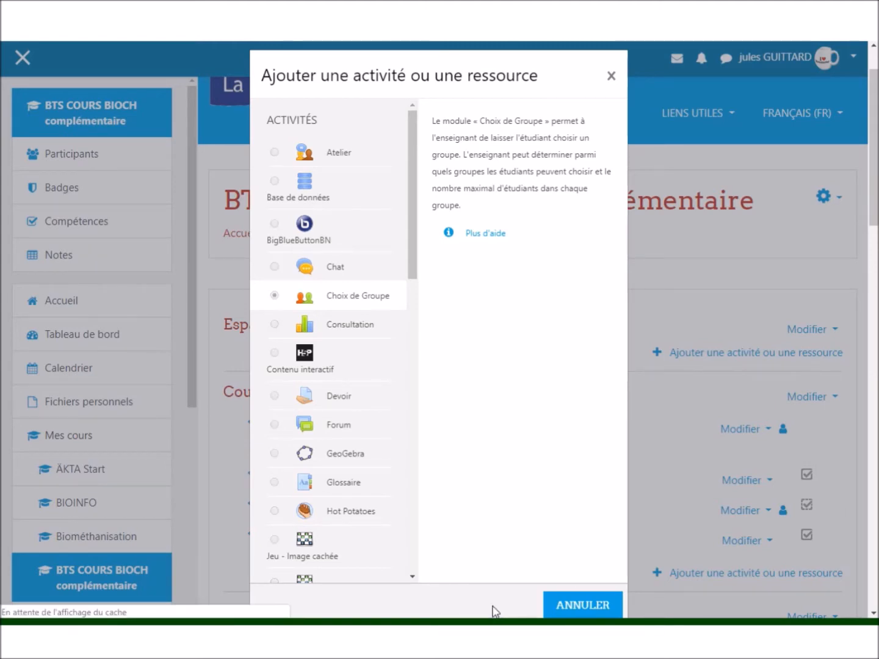
Name the group choice "Inscription à la classe virtuelle du 2 avril" and enter "Sujets consigne" as its description
{"action": "scroll", "coordinate": [510, 547], "scroll_direction": "down", "scroll_amount": 4}
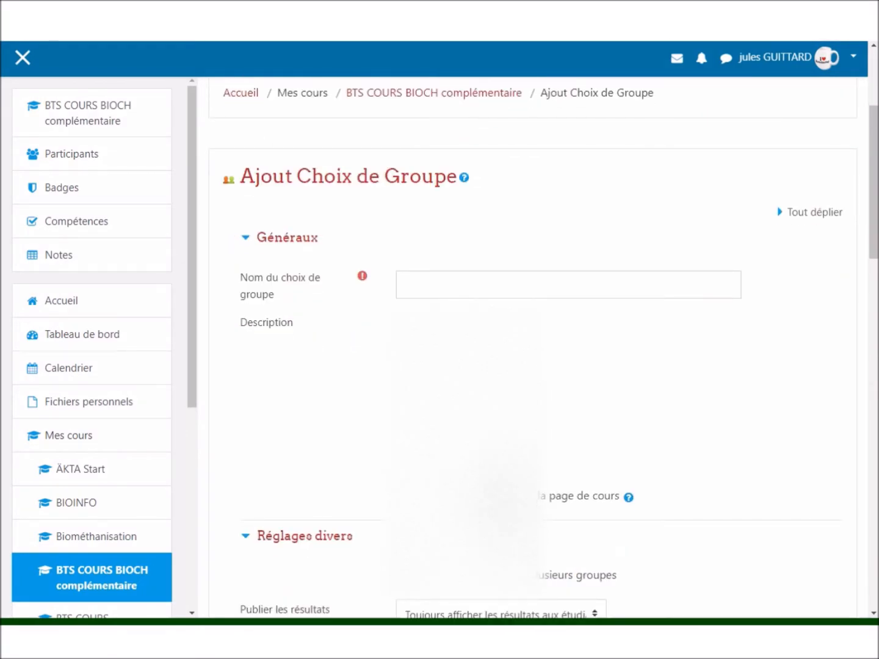
{"action": "left_click", "coordinate": [418, 282]}
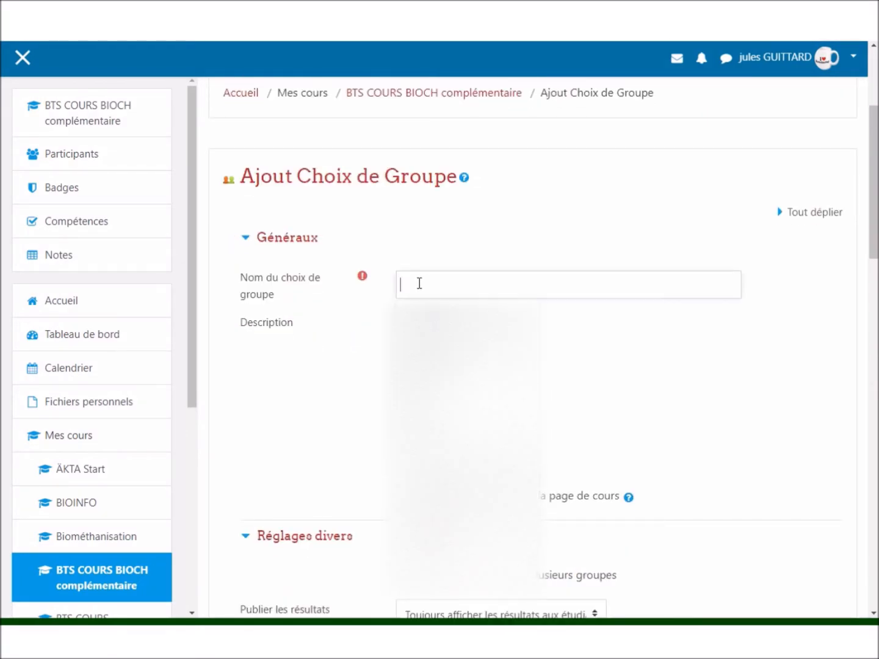
{"action": "type", "text": "iption"}
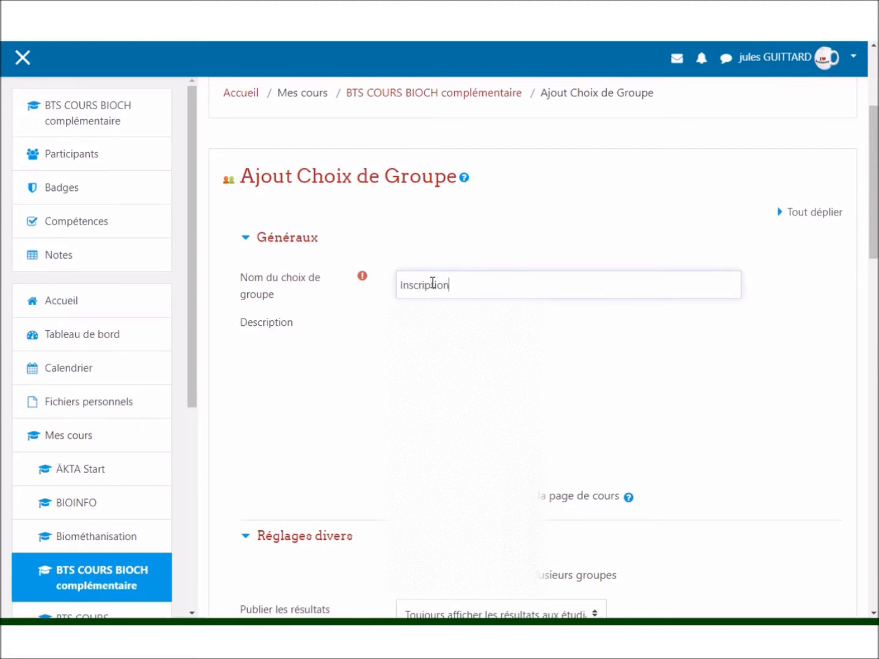
{"action": "type", "text": "scription à la class"}
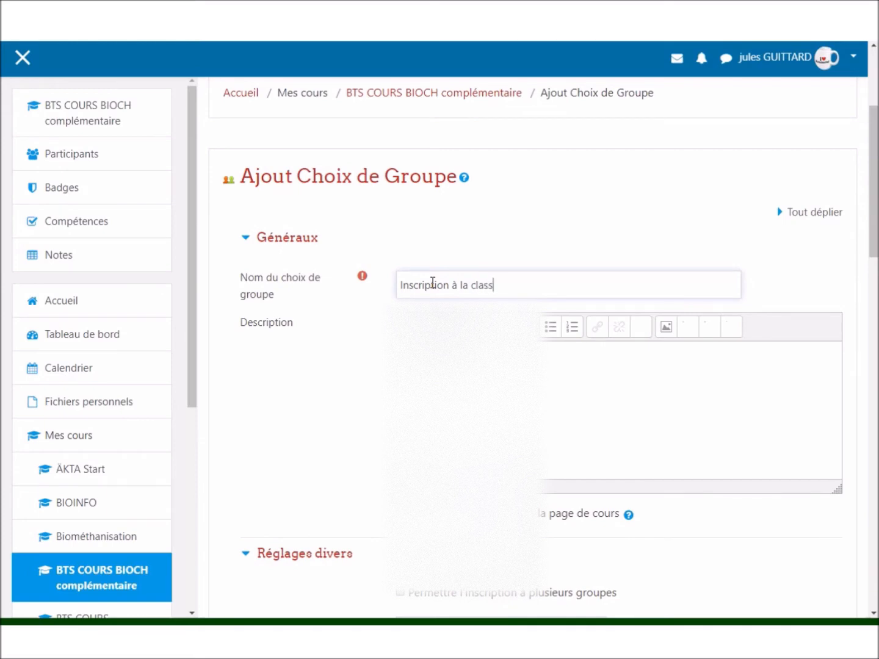
{"action": "type", "text": "e virtuelle d"}
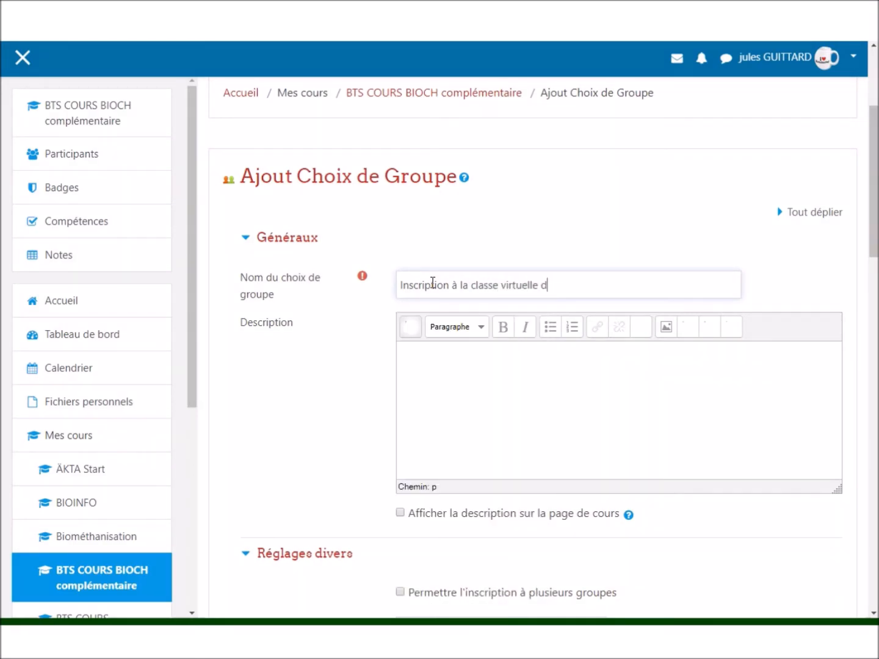
{"action": "type", "text": "u 2 avril"}
{"action": "left_click", "coordinate": [449, 361]}
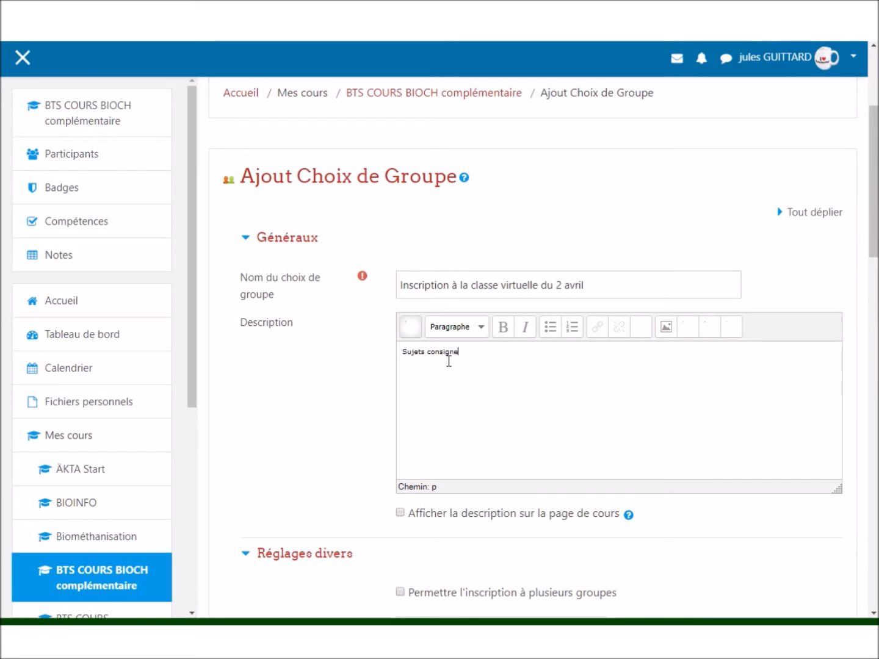
Set "Autoriser la modification du choix" to Oui in the group choice's Réglages divers
{"action": "scroll", "coordinate": [486, 387], "scroll_direction": "down", "scroll_amount": 6}
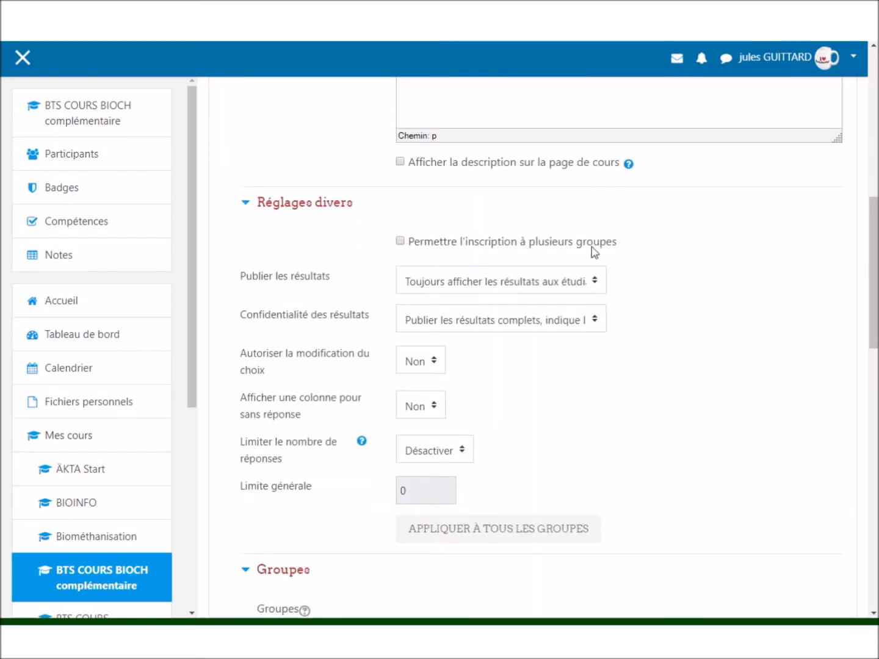
{"action": "scroll", "coordinate": [424, 307], "scroll_direction": "down", "scroll_amount": 1}
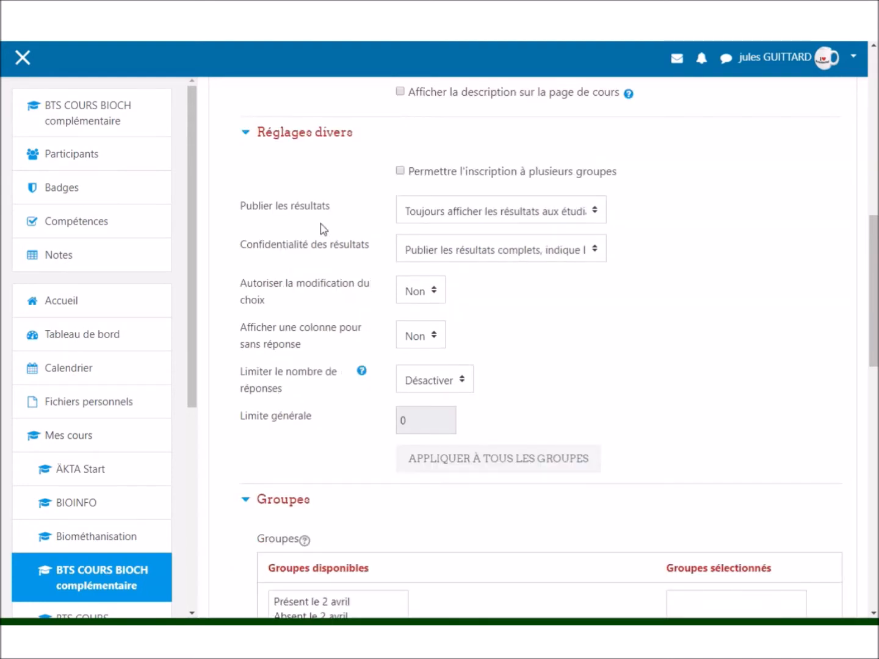
{"action": "scroll", "coordinate": [352, 285], "scroll_direction": "down", "scroll_amount": 1}
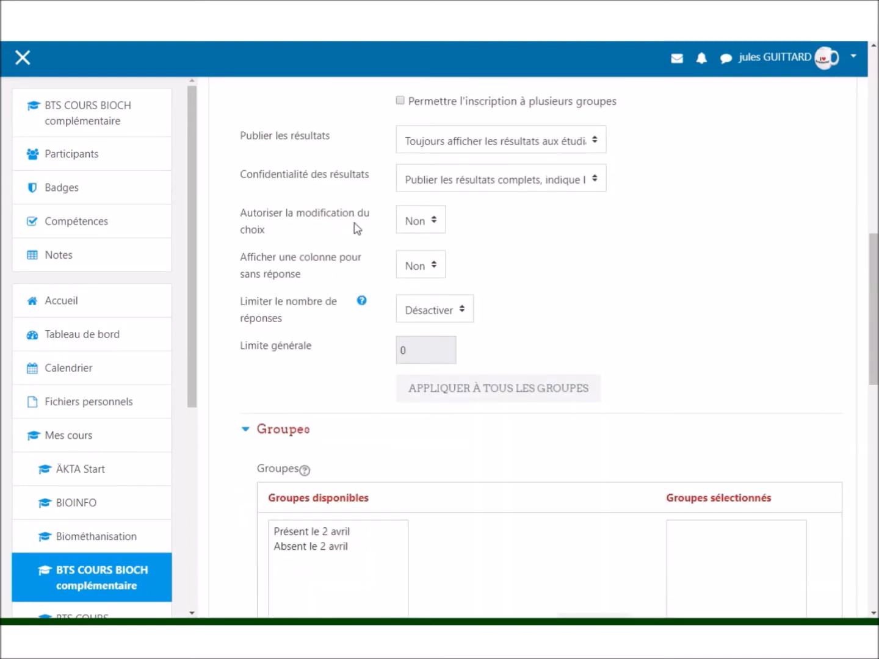
{"action": "left_click", "coordinate": [434, 228]}
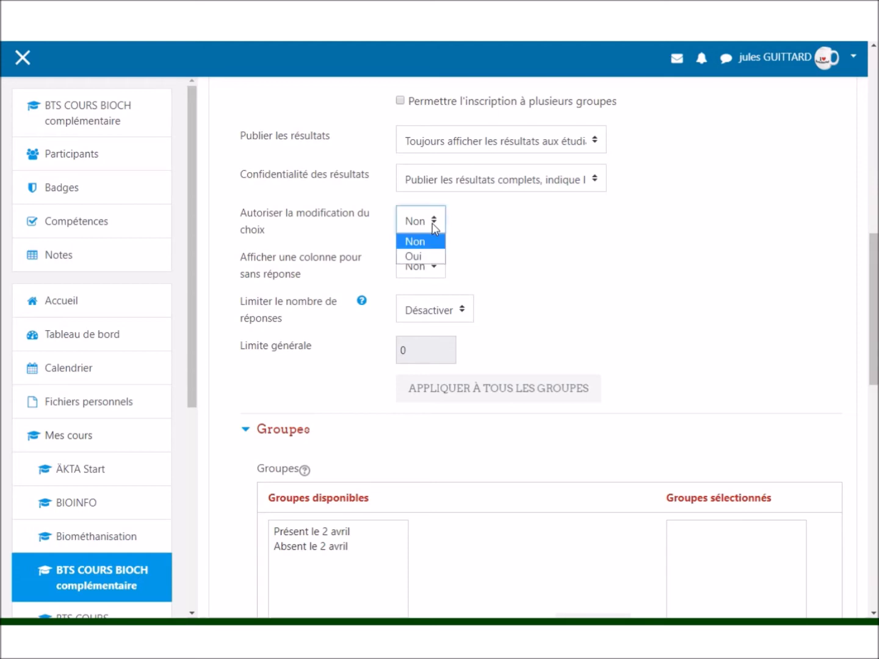
{"action": "left_click", "coordinate": [428, 255]}
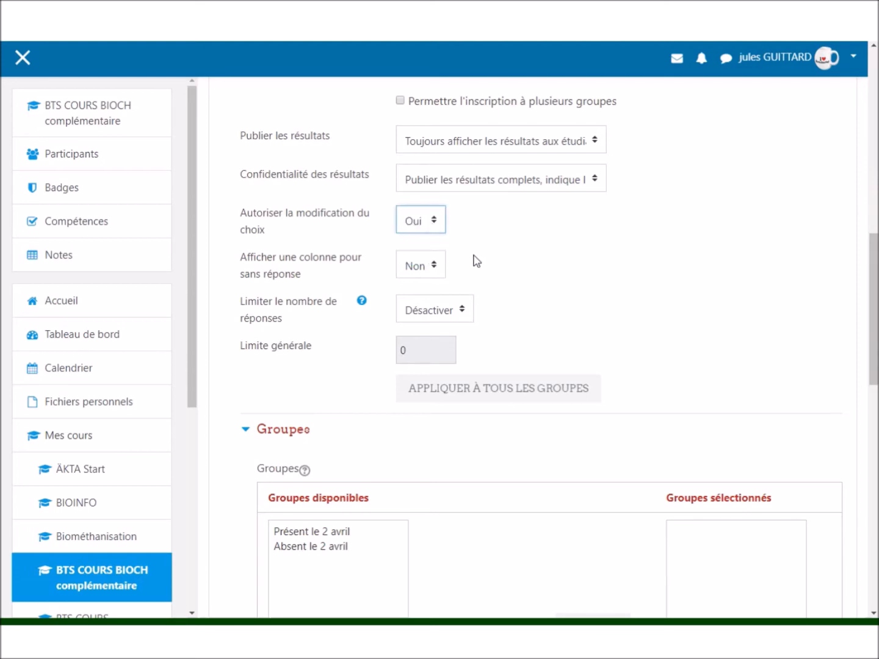
Add the groups "Présent le 2 avril" and "Absent le 2 avril" to the selected groups of the group choice
{"action": "scroll", "coordinate": [475, 250], "scroll_direction": "down", "scroll_amount": 1}
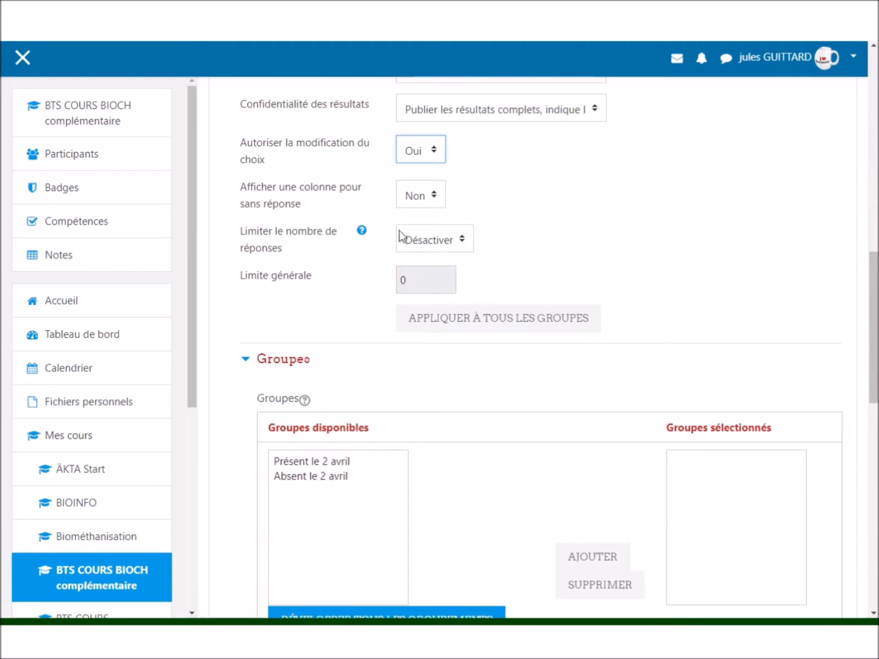
{"action": "scroll", "coordinate": [526, 271], "scroll_direction": "down", "scroll_amount": 3}
{"action": "scroll", "coordinate": [526, 271], "scroll_direction": "down", "scroll_amount": 2}
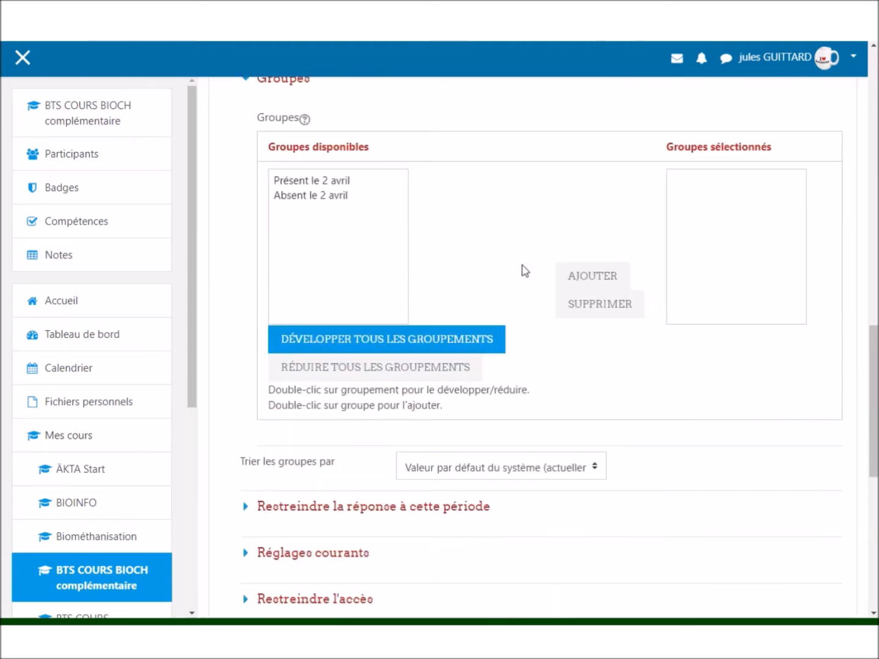
{"action": "scroll", "coordinate": [525, 271], "scroll_direction": "up", "scroll_amount": 1}
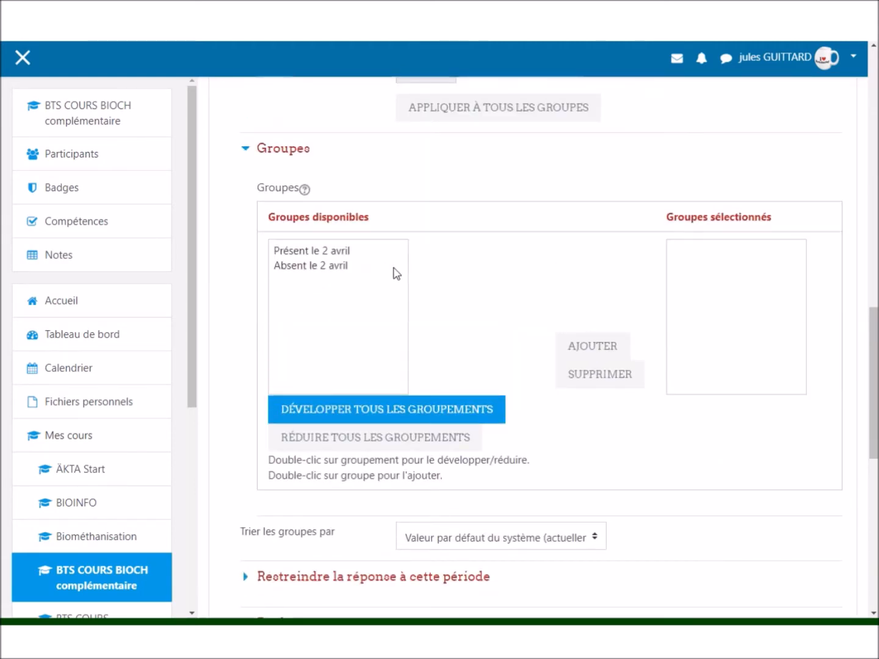
{"action": "left_click", "coordinate": [318, 252]}
{"action": "left_click", "coordinate": [560, 360]}
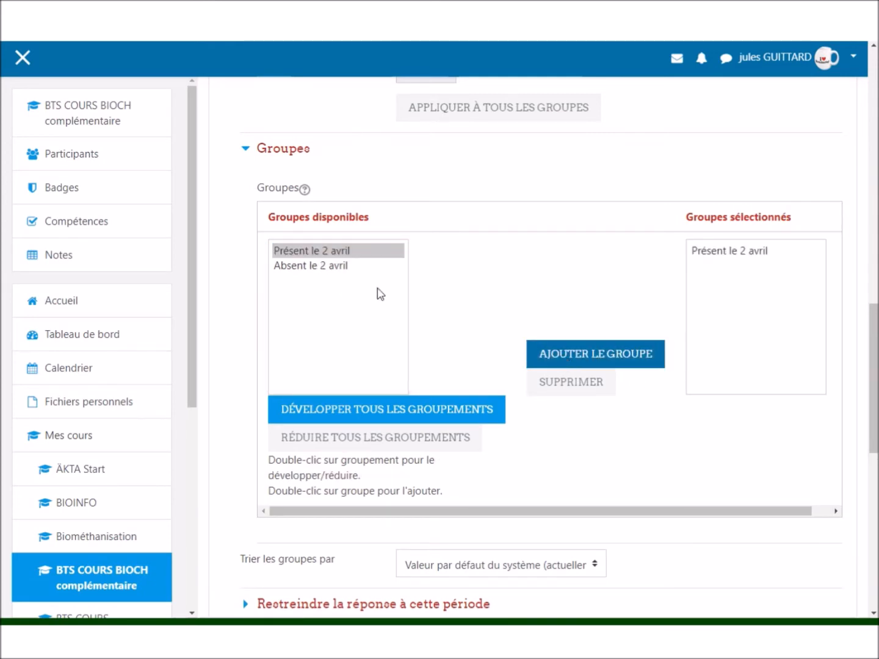
{"action": "left_click", "coordinate": [339, 266]}
{"action": "left_click", "coordinate": [558, 362]}
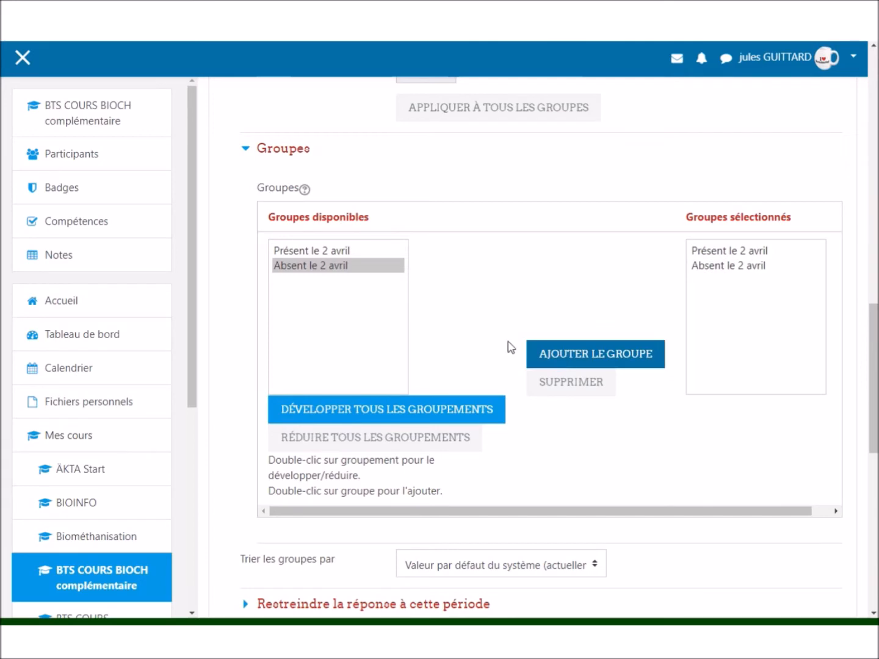
Save the group choice activity and return to the course page
{"action": "scroll", "coordinate": [482, 332], "scroll_direction": "down", "scroll_amount": 9}
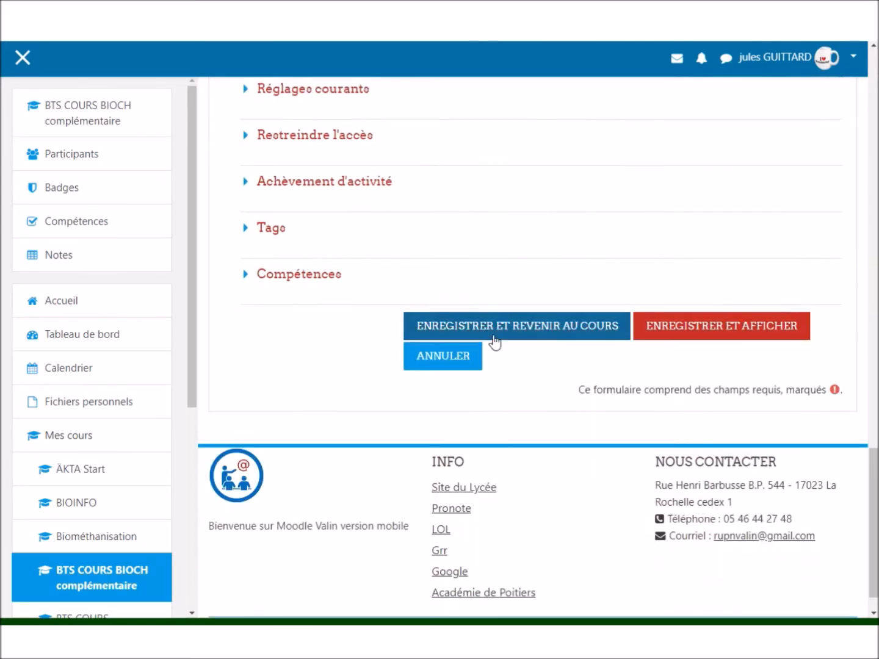
{"action": "left_click", "coordinate": [573, 338]}
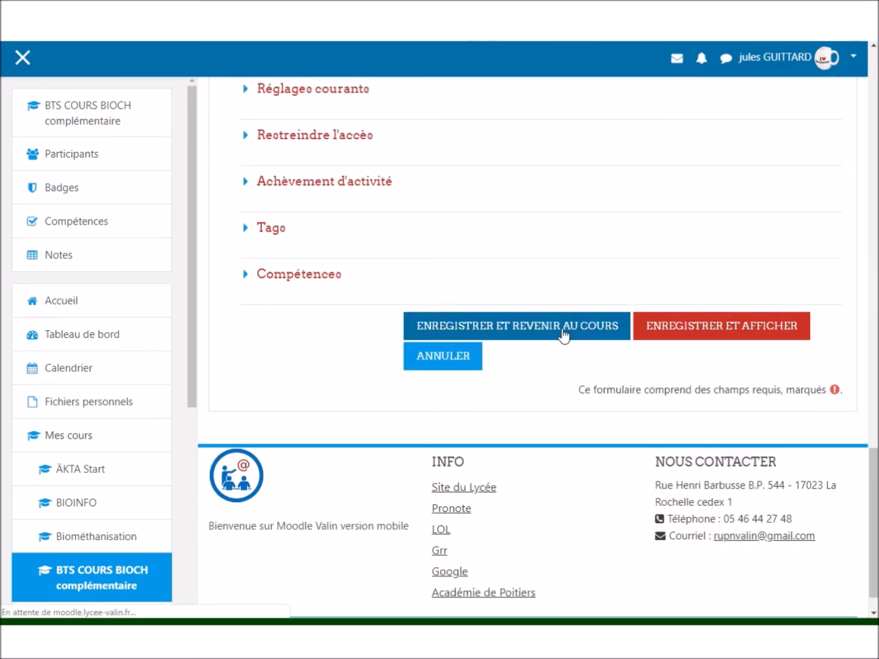
{"action": "scroll", "coordinate": [563, 333], "scroll_direction": "up", "scroll_amount": 5}
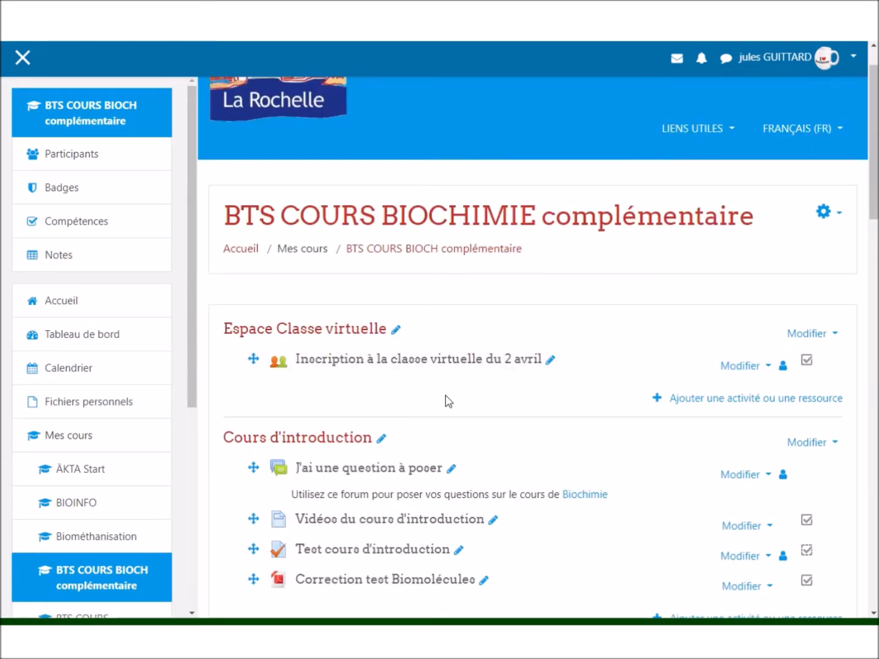
Open "Inscription à la classe virtuelle du 2 avril" and save "Présent le 2 avril" as a test choice
{"action": "scroll", "coordinate": [462, 396], "scroll_direction": "down", "scroll_amount": 1}
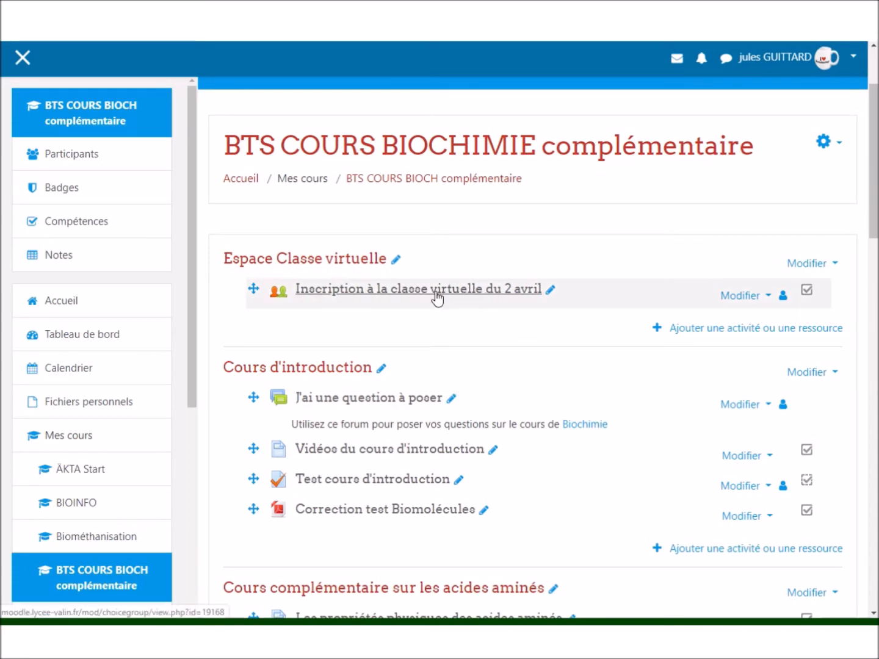
{"action": "left_click", "coordinate": [436, 298]}
{"action": "scroll", "coordinate": [436, 298], "scroll_direction": "down", "scroll_amount": 3}
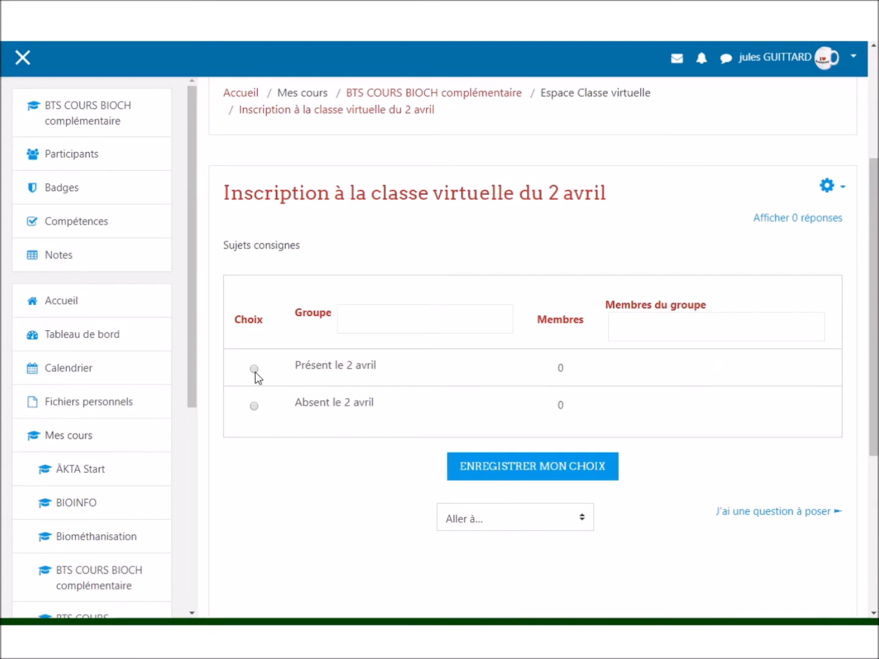
{"action": "left_click", "coordinate": [542, 471]}
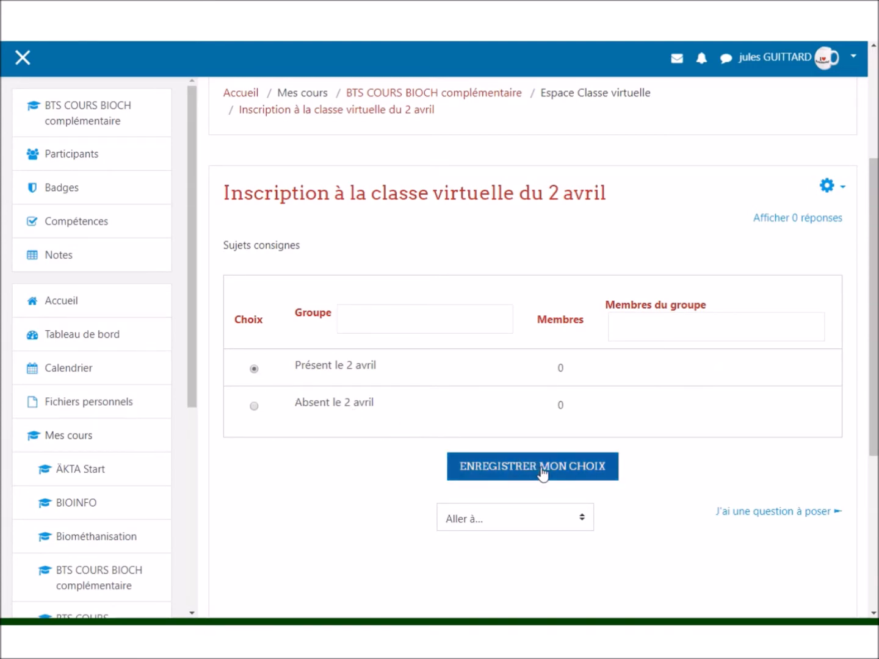
Display the members of the groups in the choice table and delete the saved test choice
{"action": "scroll", "coordinate": [541, 470], "scroll_direction": "down", "scroll_amount": 3}
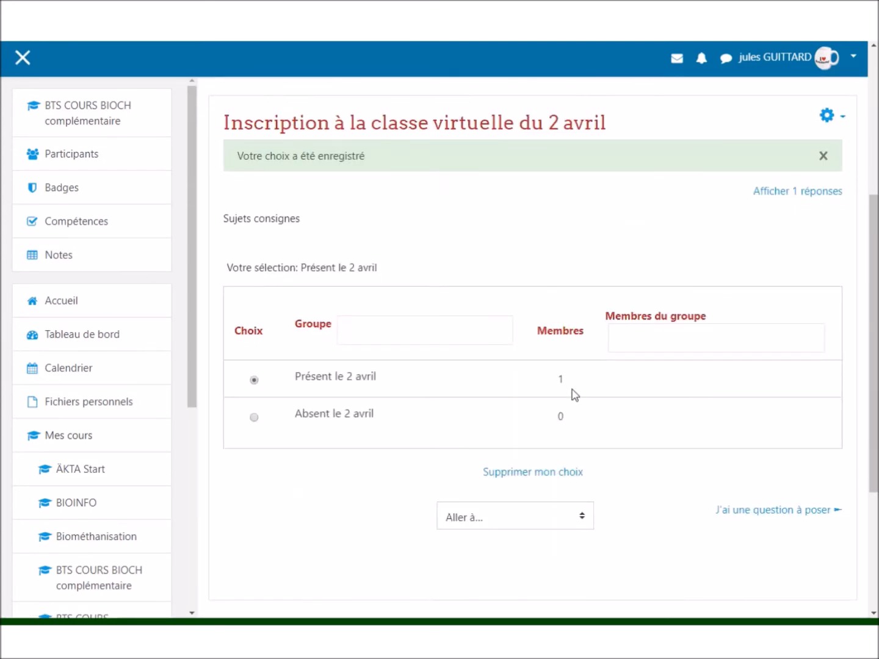
{"action": "left_click", "coordinate": [728, 353]}
{"action": "scroll", "coordinate": [684, 440], "scroll_direction": "down", "scroll_amount": 2}
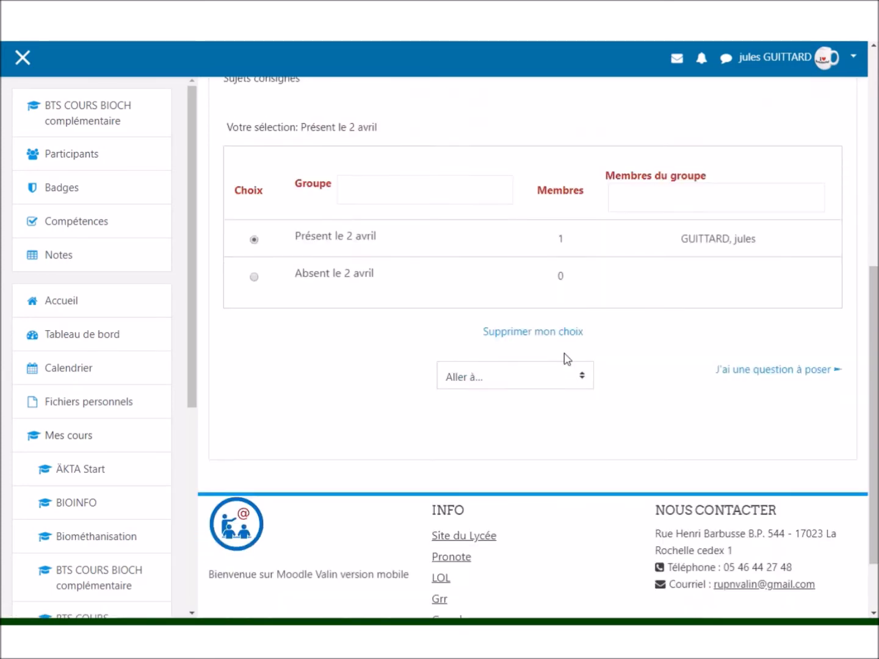
{"action": "left_click", "coordinate": [552, 334]}
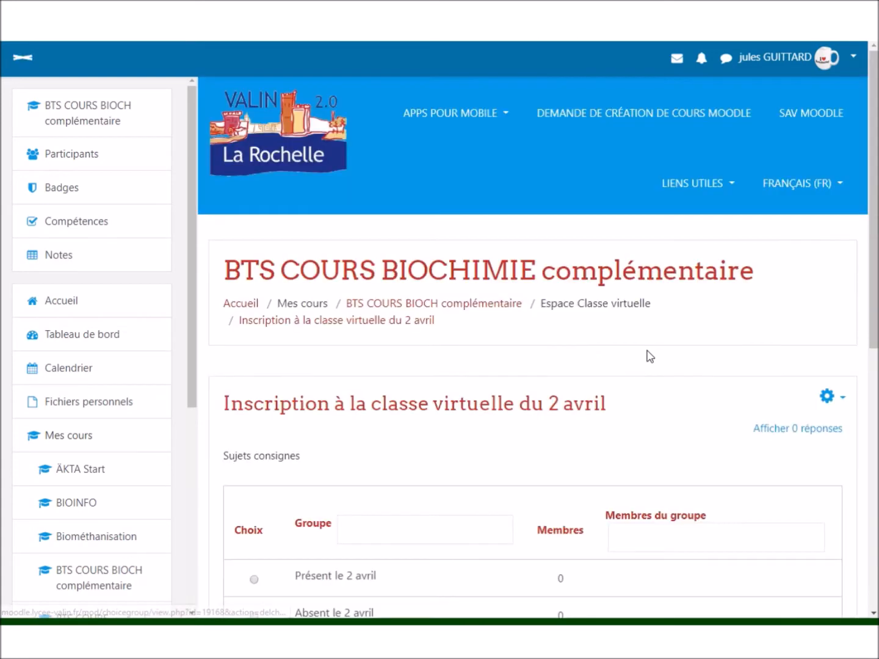
{"action": "scroll", "coordinate": [647, 357], "scroll_direction": "down", "scroll_amount": 4}
Return to the course page and add a URL resource to the "Espace Classe virtuelle" section
{"action": "scroll", "coordinate": [648, 357], "scroll_direction": "up", "scroll_amount": 3}
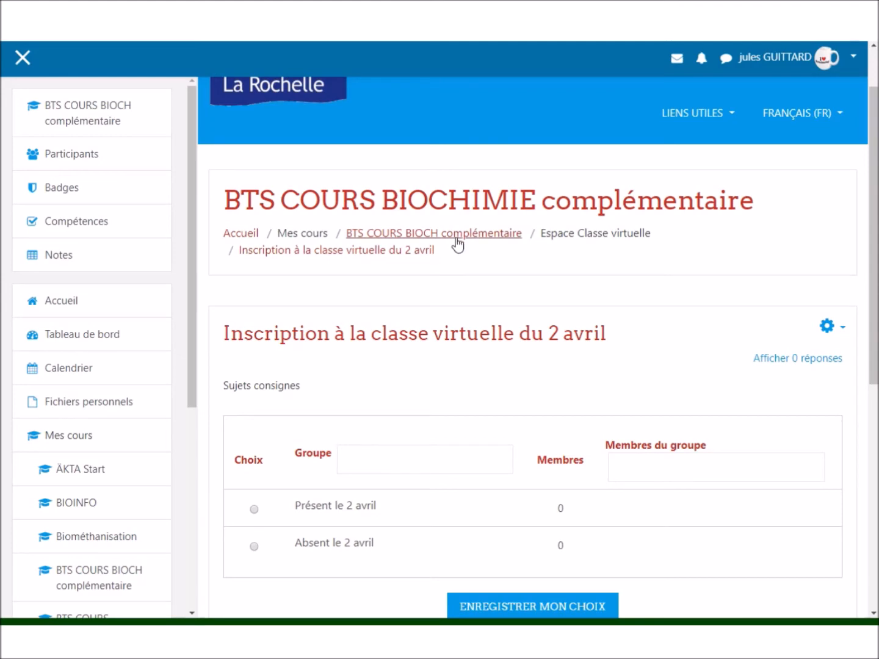
{"action": "scroll", "coordinate": [560, 281], "scroll_direction": "down", "scroll_amount": 3}
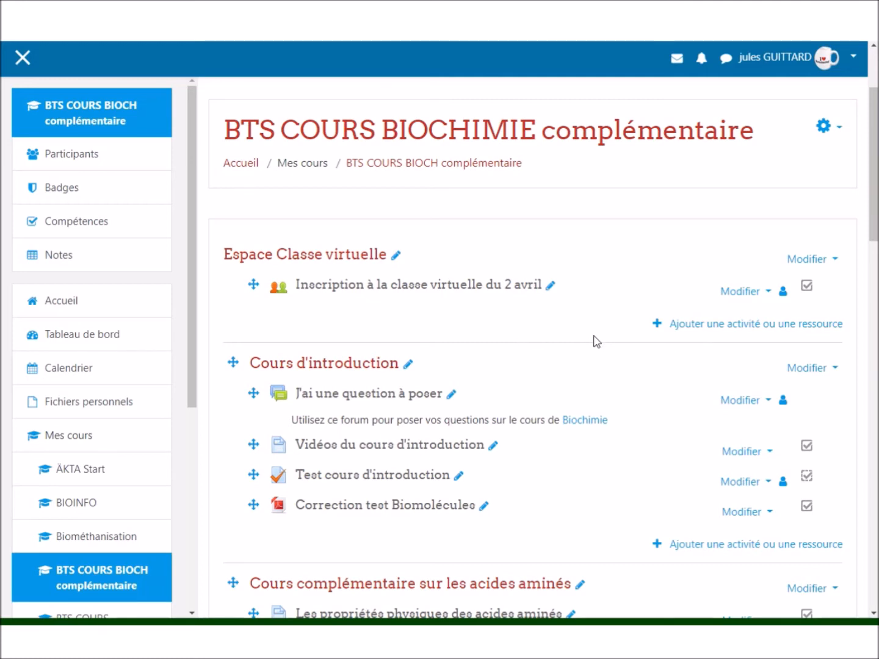
{"action": "left_click", "coordinate": [737, 325]}
{"action": "scroll", "coordinate": [428, 308], "scroll_direction": "down", "scroll_amount": 5}
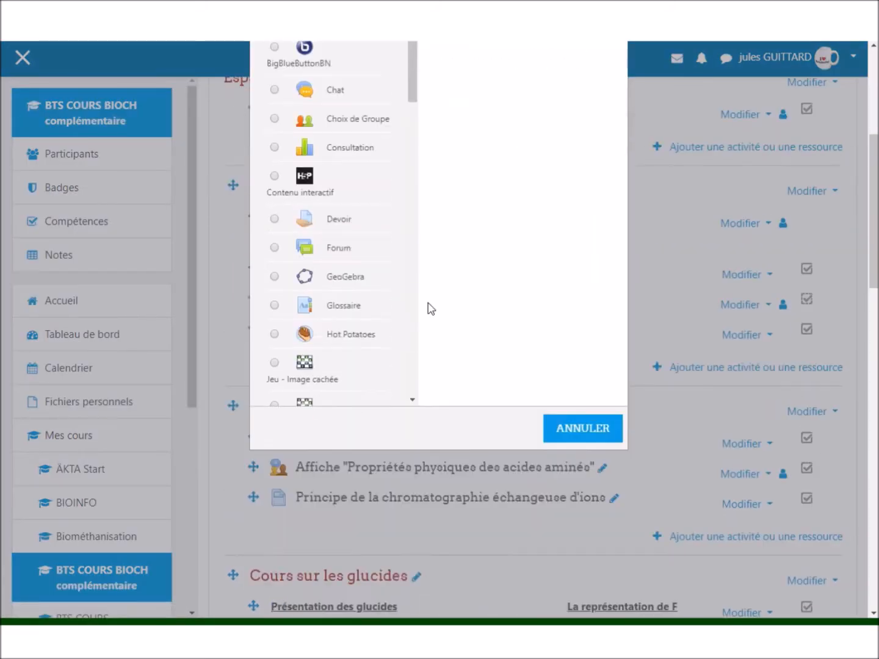
{"action": "scroll", "coordinate": [441, 316], "scroll_direction": "up", "scroll_amount": 3}
{"action": "left_click_drag", "start_coordinate": [406, 175], "coordinate": [413, 442]}
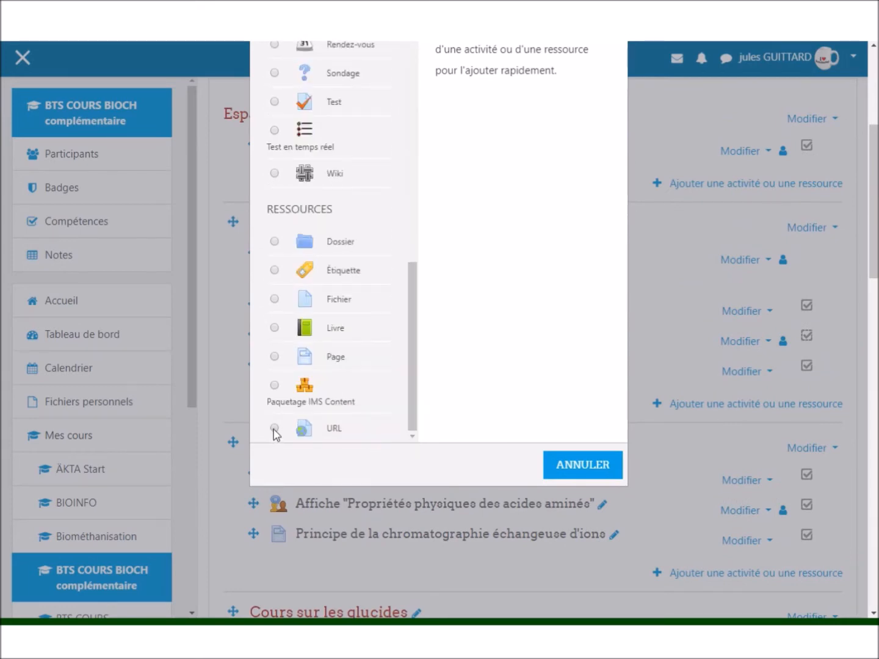
{"action": "left_click", "coordinate": [274, 429]}
{"action": "left_click", "coordinate": [478, 471]}
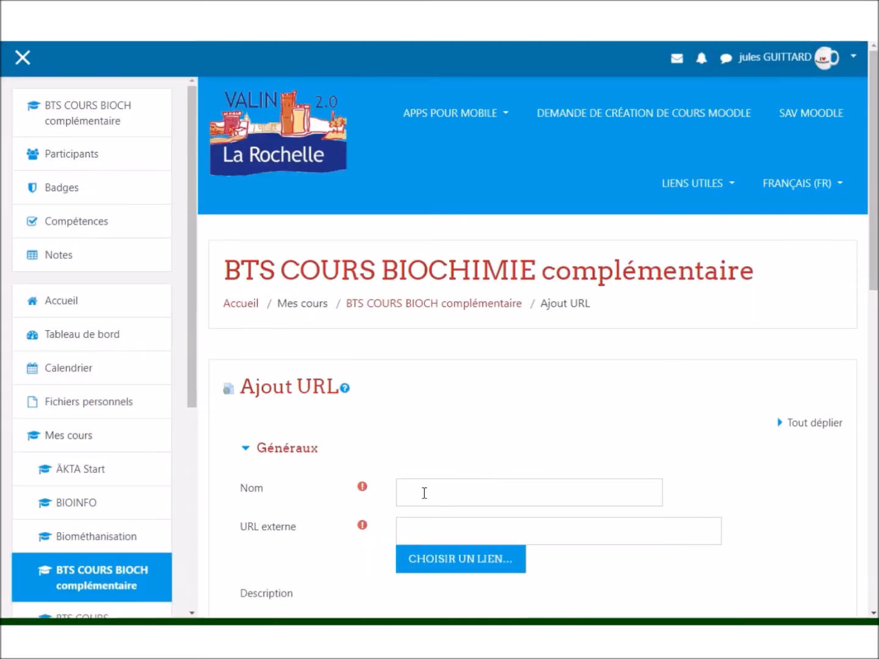
Name the URL resource "Rejoindre la CV du 2 avril"
{"action": "left_click", "coordinate": [428, 492]}
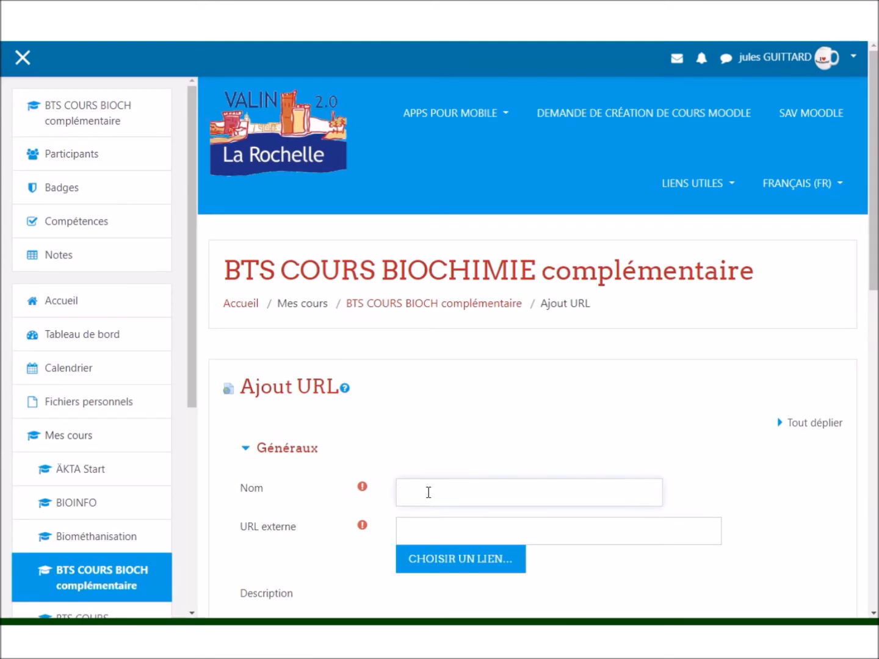
{"action": "type", "text": "indre la CV"}
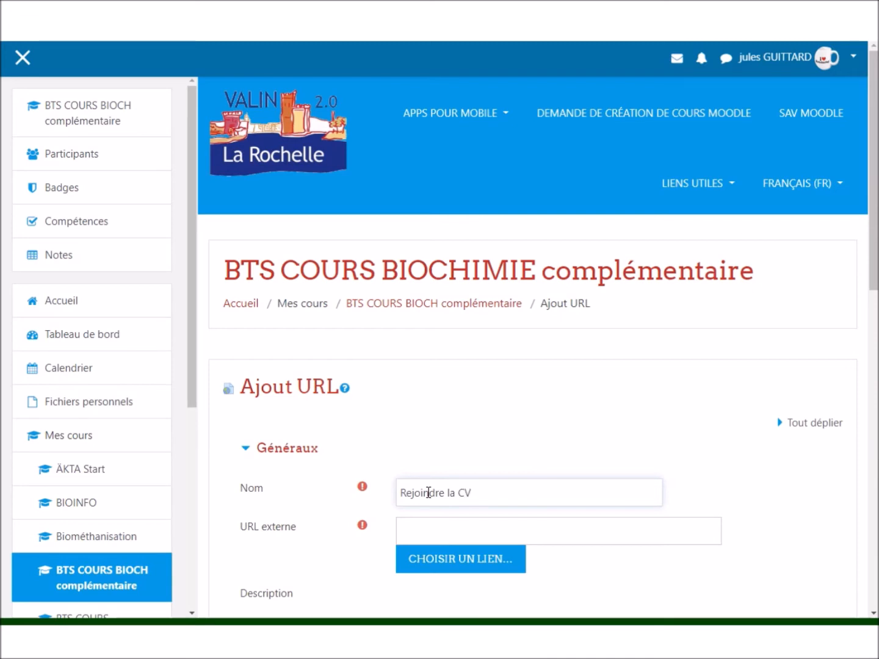
{"action": "type", "text": "du 2 avril"}
Copy the guest link from the Blackboard Collaborate session page and paste it as the resource's external URL in Moodle
{"action": "left_click", "coordinate": [412, 538]}
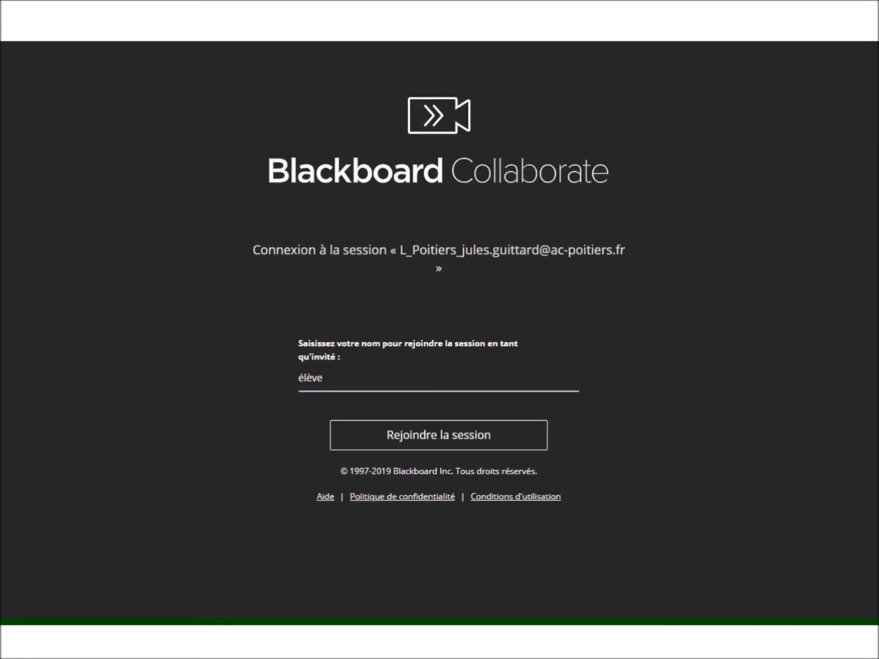
{"action": "right_click", "coordinate": [178, 28]}
{"action": "left_click", "coordinate": [231, 102]}
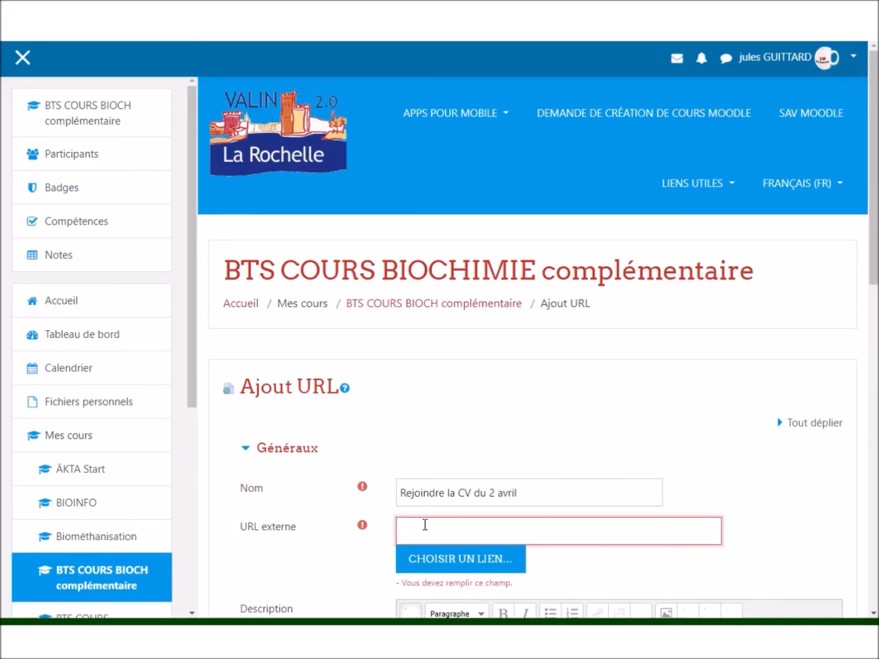
{"action": "key", "text": "ctrl+v"}
Add a group restriction to the URL resource so that students must belong to "Présent le 2 avril"
{"action": "scroll", "coordinate": [467, 541], "scroll_direction": "down", "scroll_amount": 6}
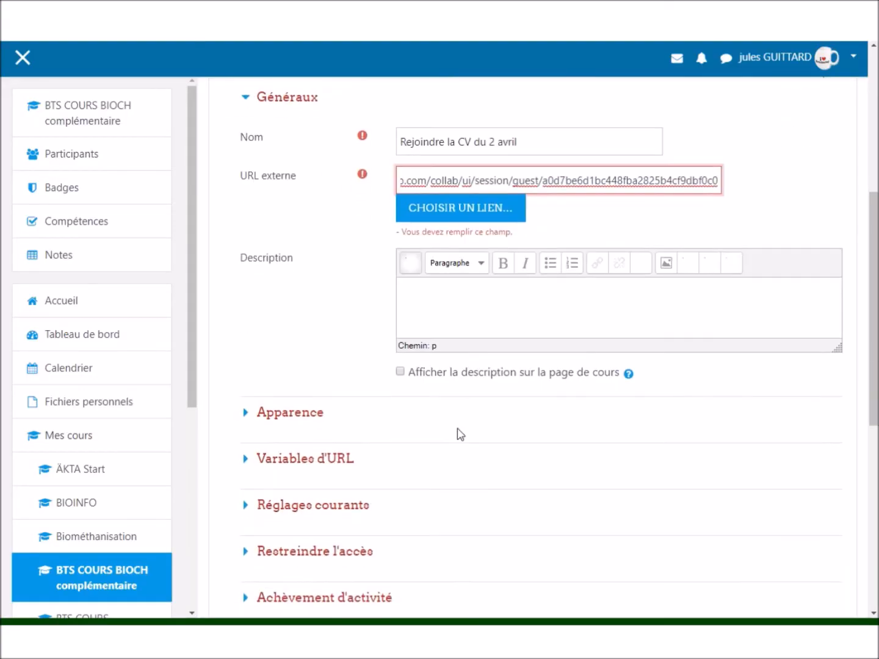
{"action": "scroll", "coordinate": [487, 331], "scroll_direction": "down", "scroll_amount": 3}
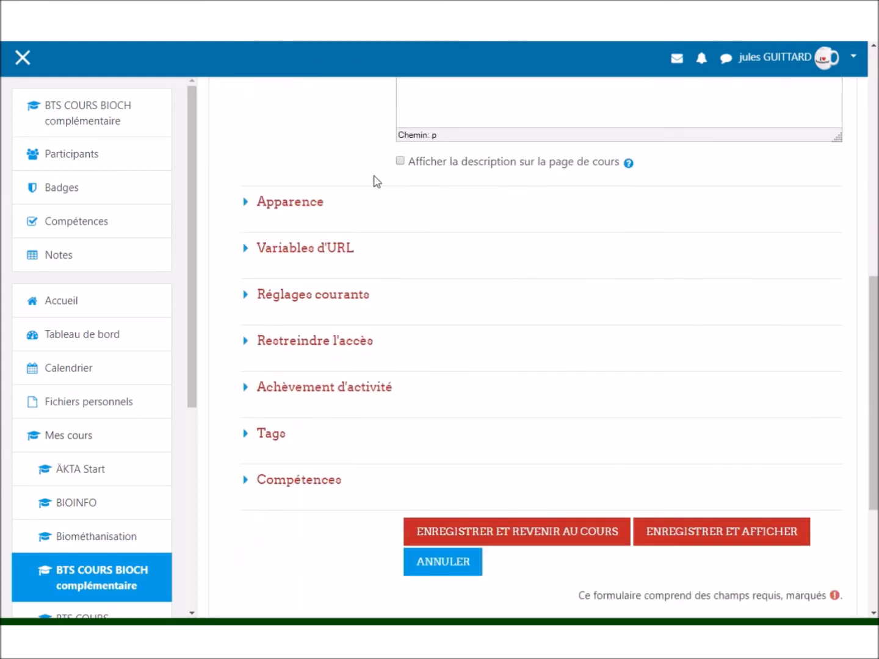
{"action": "left_click", "coordinate": [331, 349]}
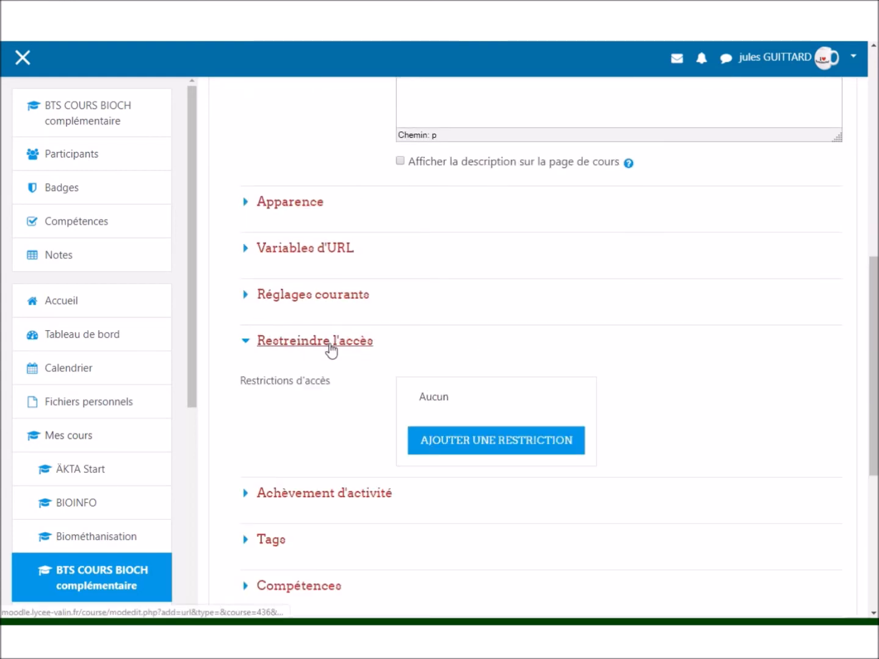
{"action": "scroll", "coordinate": [342, 354], "scroll_direction": "down", "scroll_amount": 1}
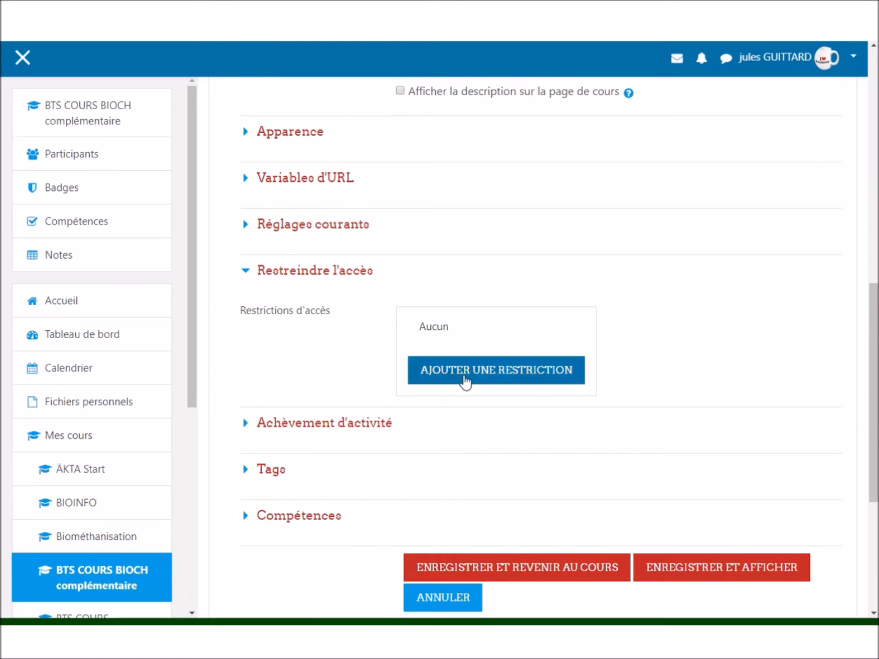
{"action": "left_click", "coordinate": [497, 381]}
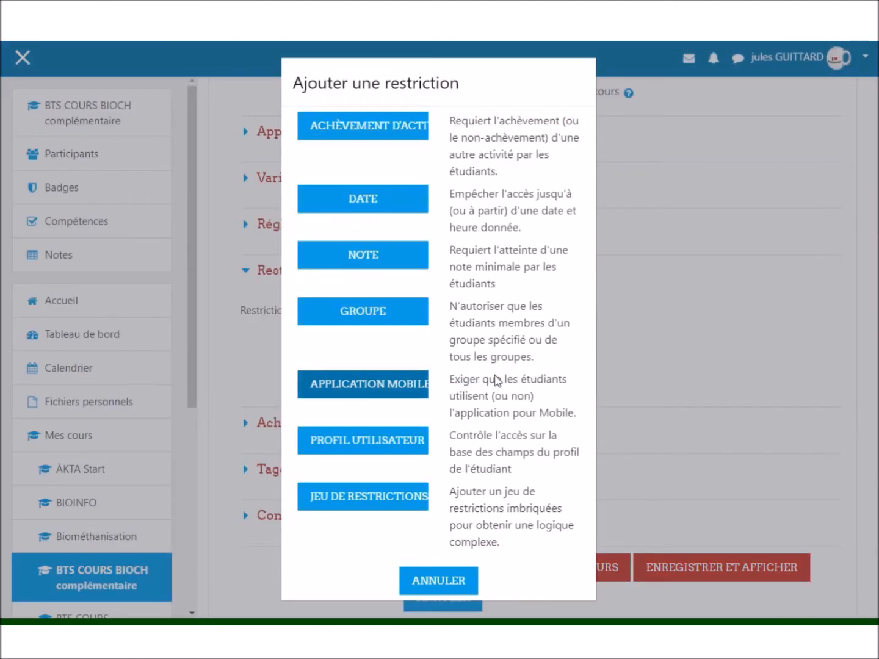
{"action": "left_click", "coordinate": [395, 321]}
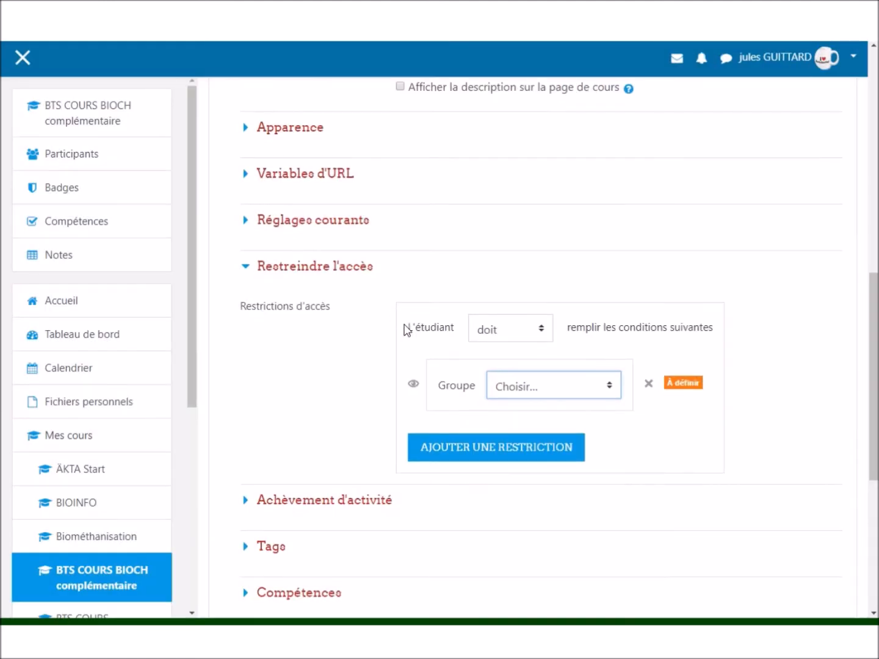
{"action": "scroll", "coordinate": [583, 337], "scroll_direction": "down", "scroll_amount": 1}
{"action": "left_click", "coordinate": [613, 325]}
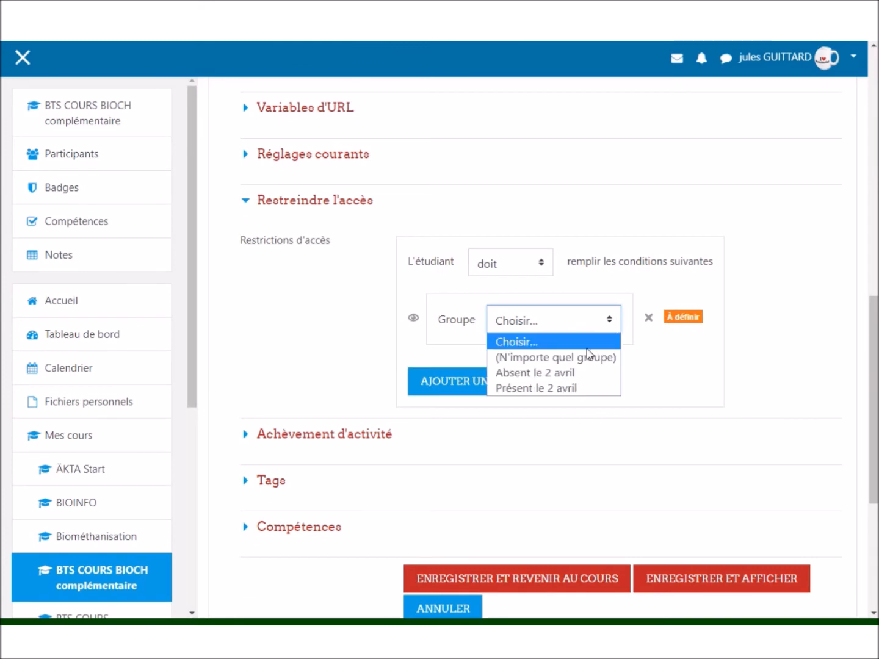
{"action": "left_click", "coordinate": [579, 394]}
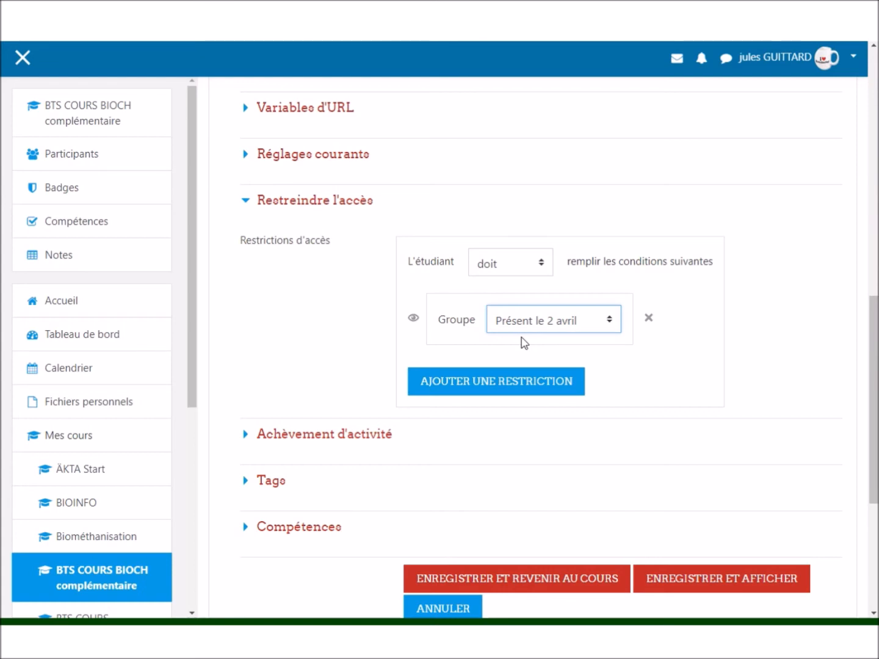
Save the URL resource and return to the "Espace Classe virtuelle" section of the course page
{"action": "scroll", "coordinate": [523, 344], "scroll_direction": "down", "scroll_amount": 3}
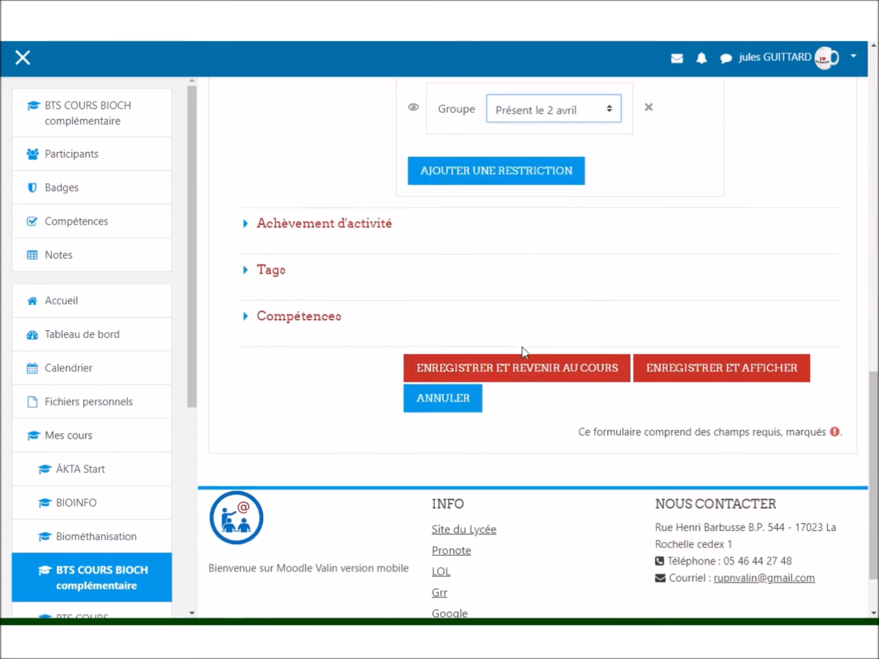
{"action": "left_click", "coordinate": [523, 372]}
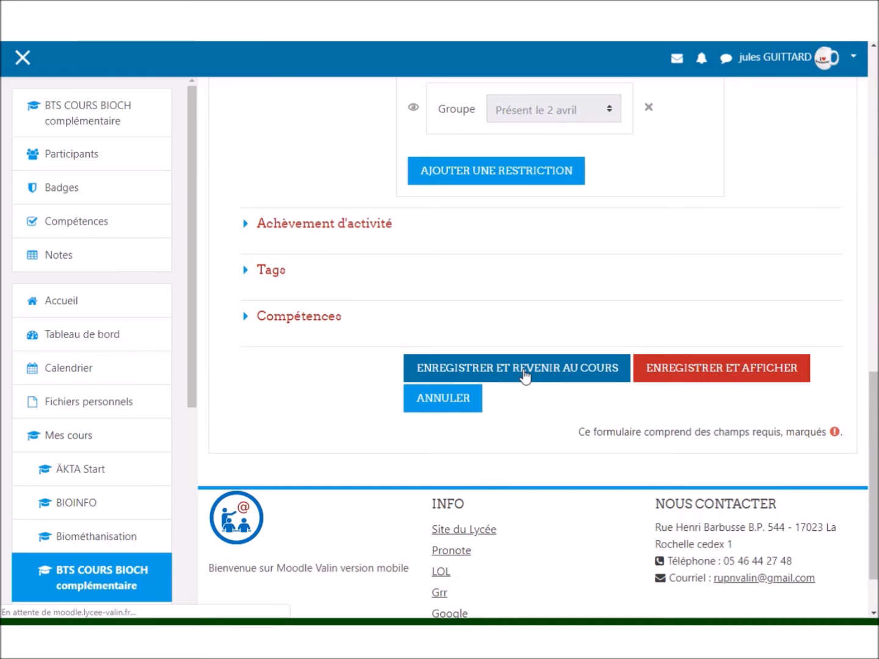
{"action": "scroll", "coordinate": [523, 372], "scroll_direction": "up", "scroll_amount": 5}
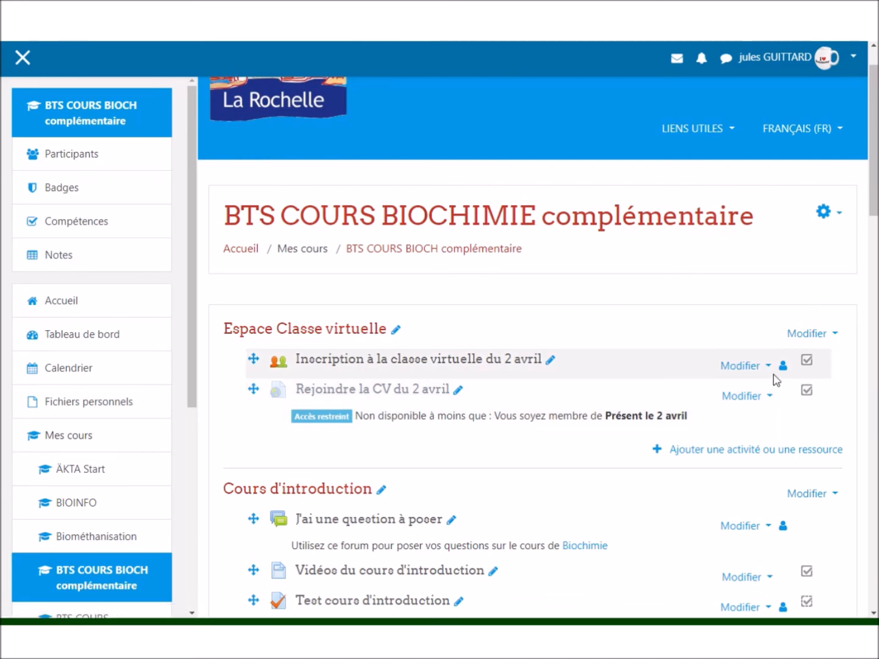
{"action": "scroll", "coordinate": [772, 377], "scroll_direction": "down", "scroll_amount": 1}
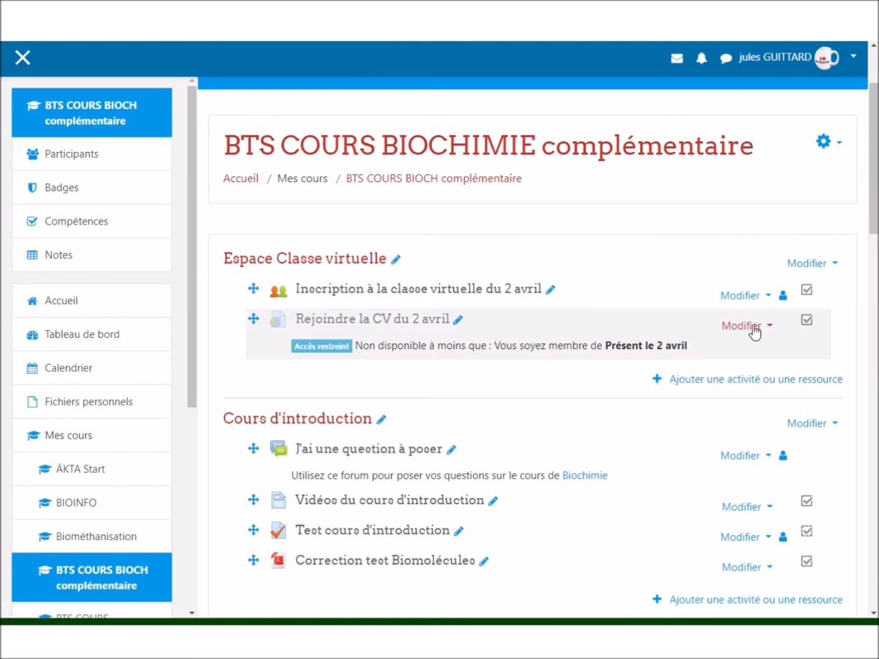
Edit the settings of the URL resource "Rejoindre la CV du 2 avril" and add a date restriction alongside the group condition
{"action": "left_click", "coordinate": [742, 325]}
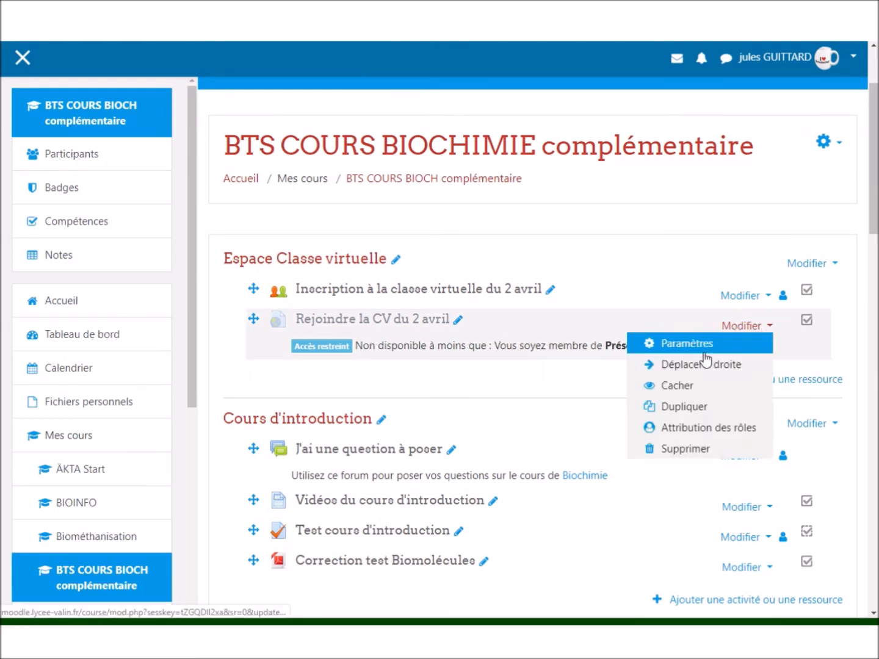
{"action": "left_click", "coordinate": [704, 343]}
{"action": "scroll", "coordinate": [672, 367], "scroll_direction": "down", "scroll_amount": 10}
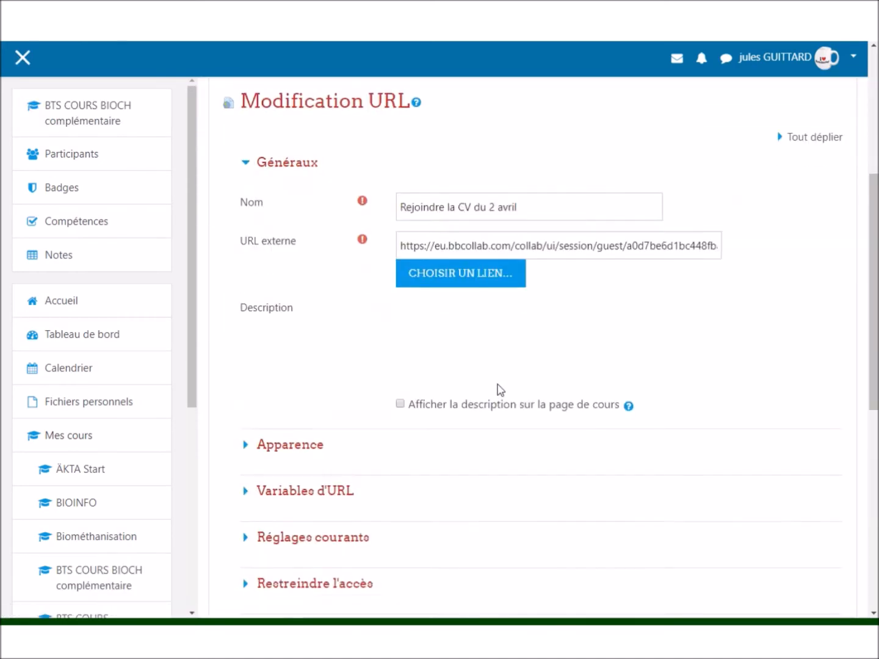
{"action": "left_click", "coordinate": [340, 330]}
{"action": "scroll", "coordinate": [464, 349], "scroll_direction": "down", "scroll_amount": 4}
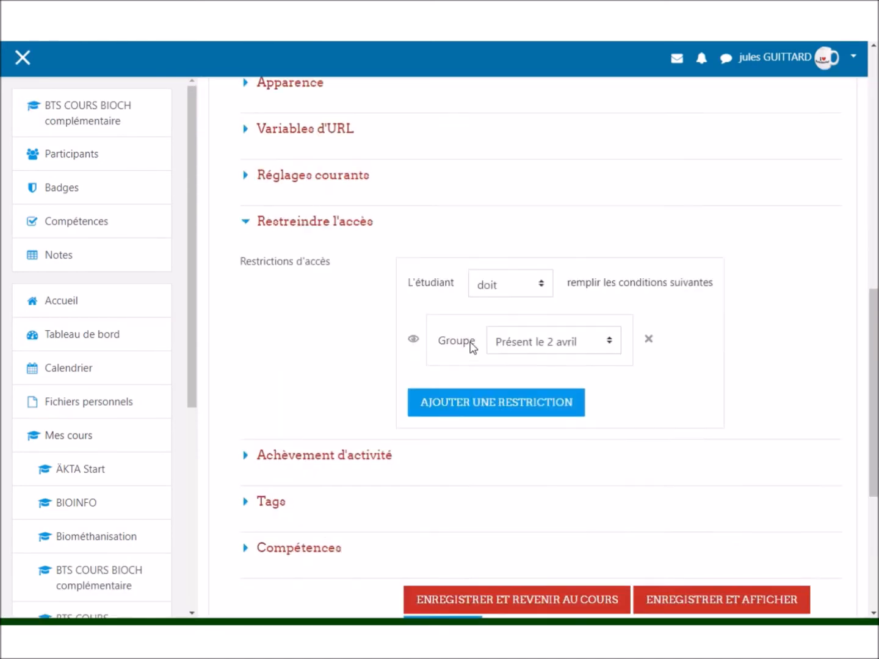
{"action": "left_click", "coordinate": [483, 369]}
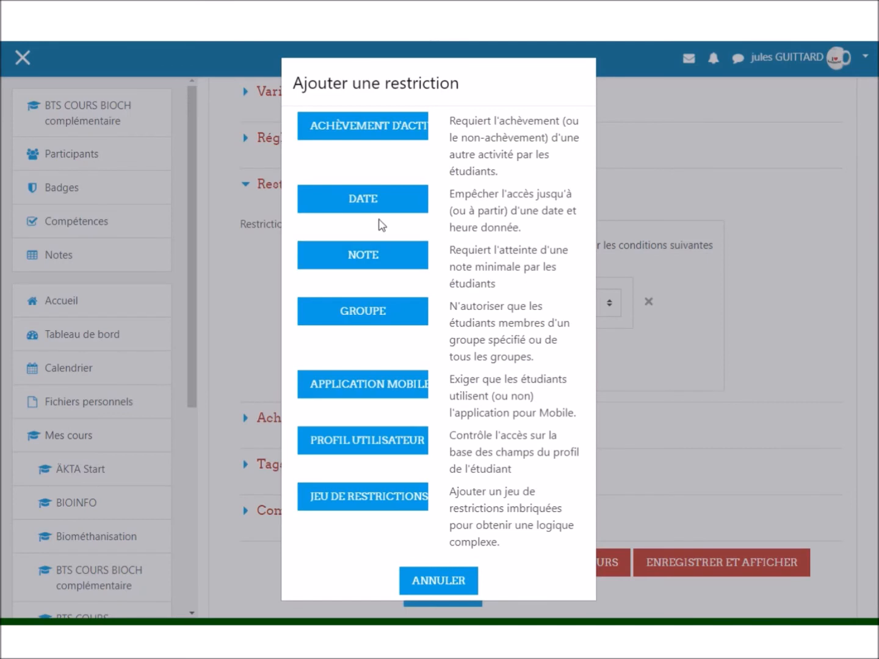
{"action": "left_click", "coordinate": [397, 200]}
{"action": "scroll", "coordinate": [538, 318], "scroll_direction": "down", "scroll_amount": 1}
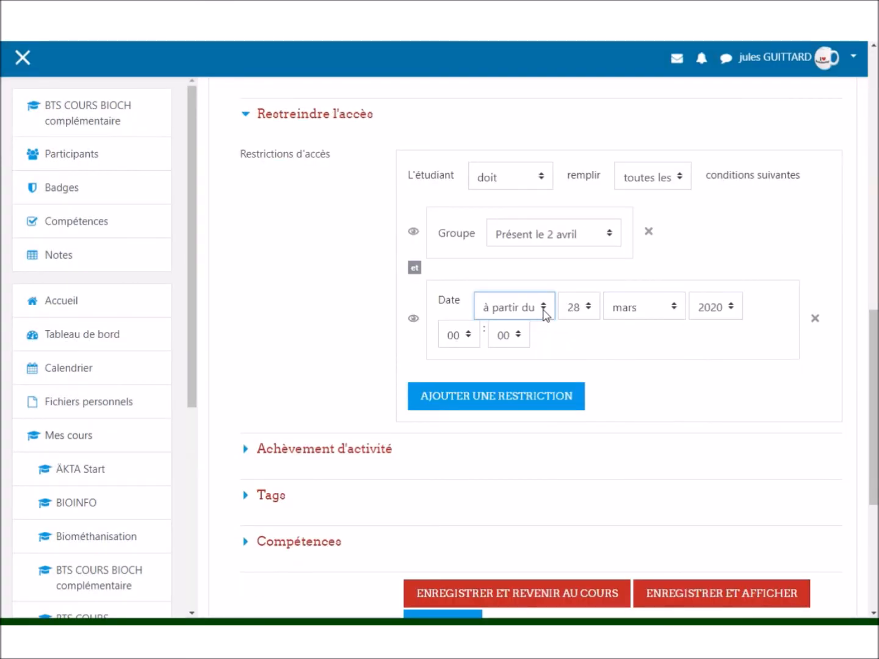
Set the date restriction so that access opens from 2 avril 2020
{"action": "left_click", "coordinate": [545, 313]}
{"action": "left_click", "coordinate": [545, 313]}
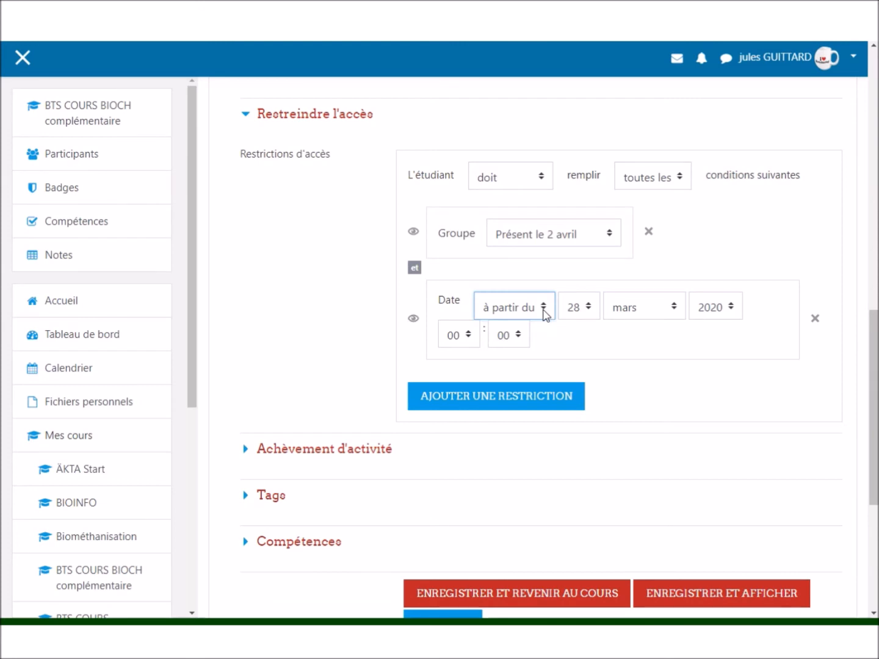
{"action": "left_click", "coordinate": [588, 311]}
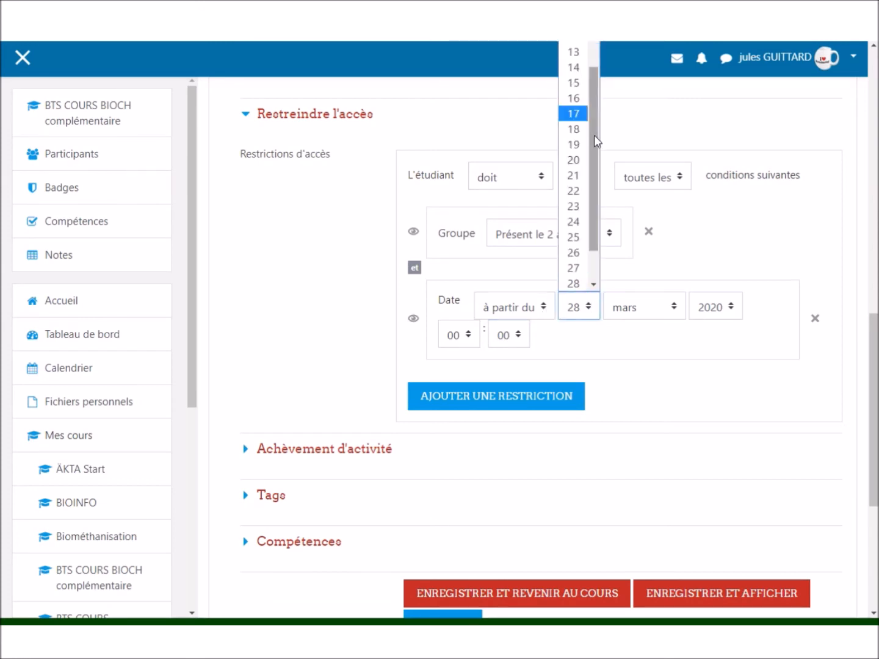
{"action": "left_click_drag", "start_coordinate": [598, 136], "coordinate": [602, 41]}
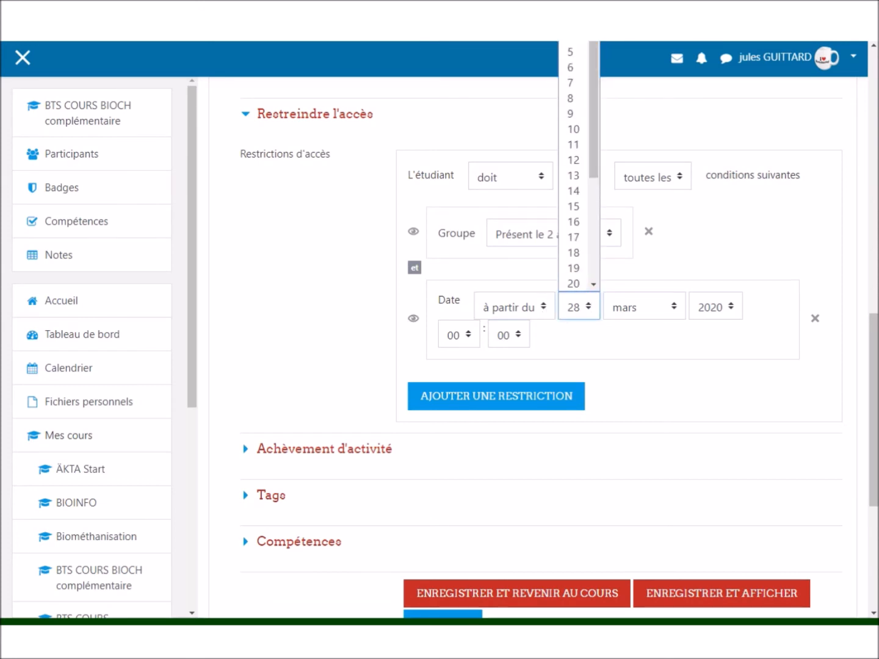
{"action": "left_click", "coordinate": [574, 7]}
{"action": "left_click", "coordinate": [675, 313]}
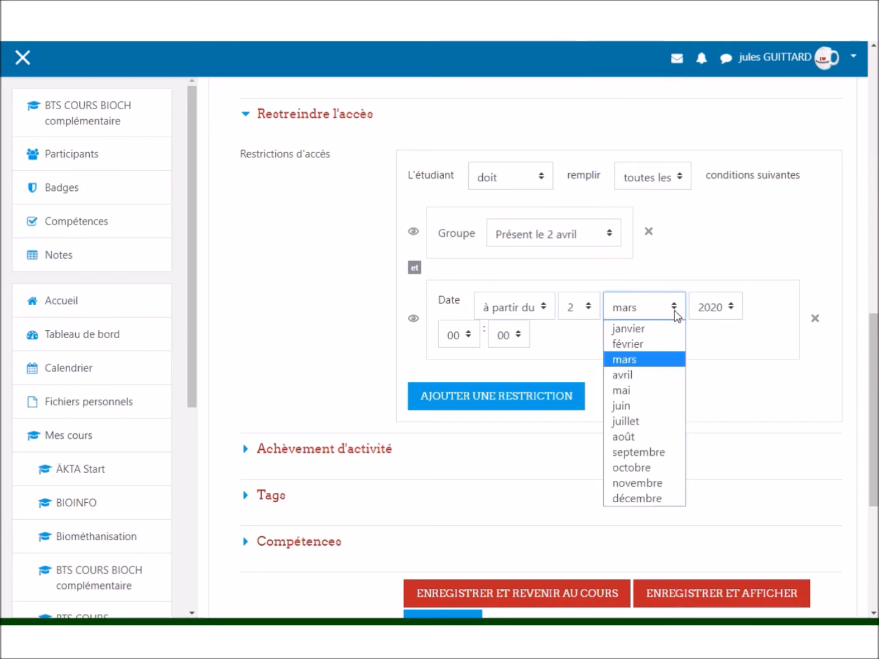
{"action": "left_click", "coordinate": [652, 376]}
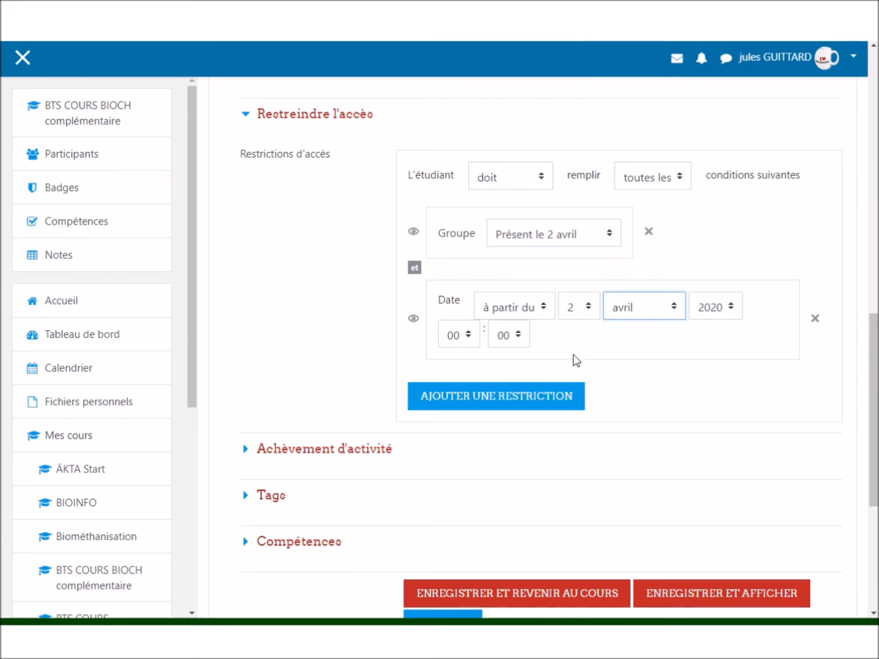
Set the start time of the date restriction to 13:30
{"action": "left_click", "coordinate": [467, 335]}
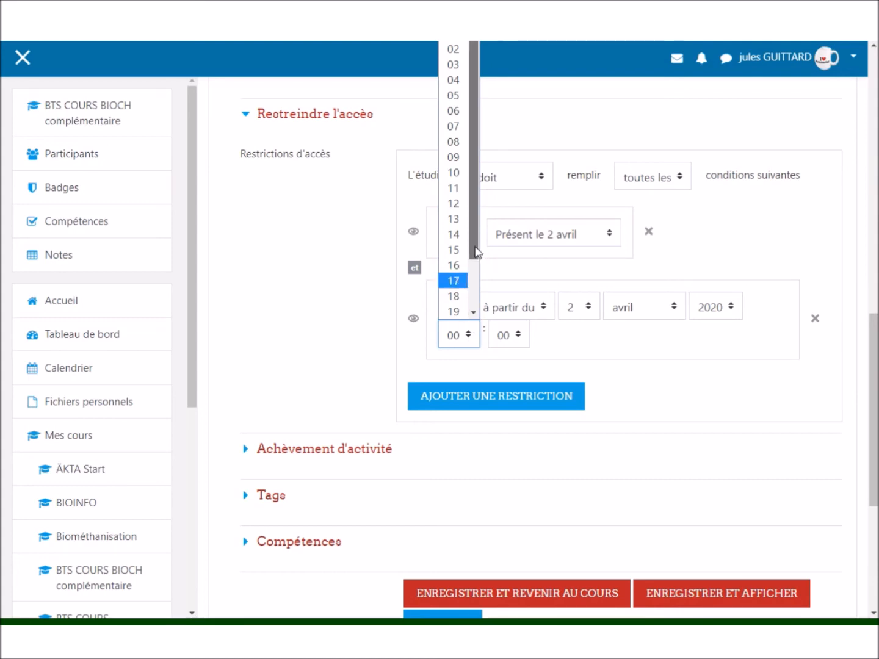
{"action": "left_click", "coordinate": [453, 218]}
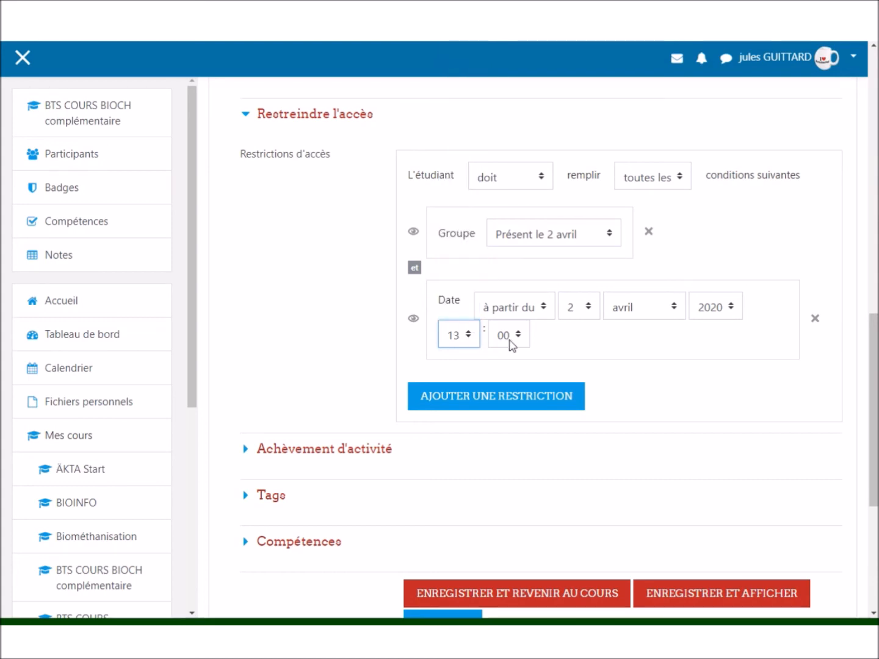
{"action": "left_click", "coordinate": [517, 336]}
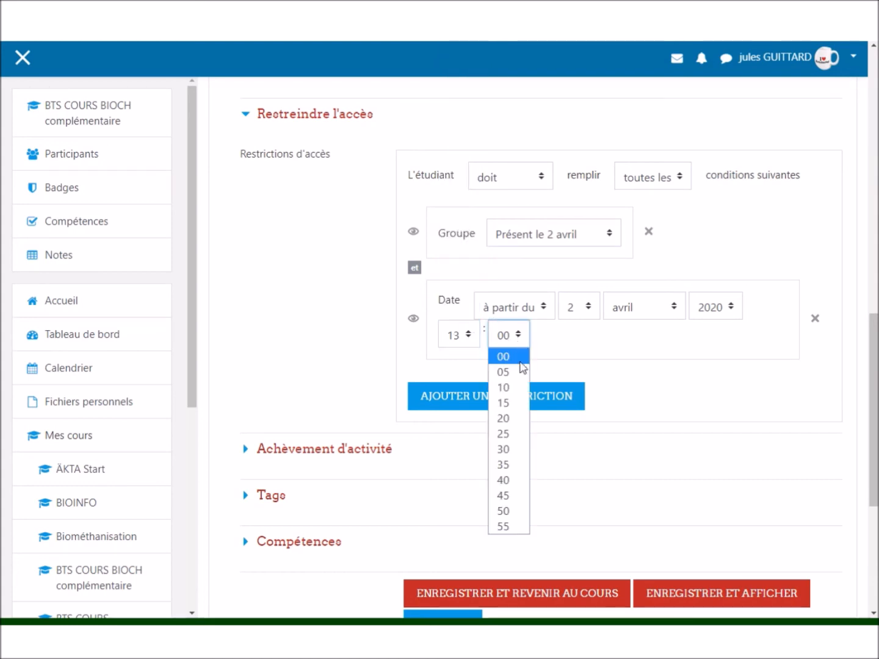
{"action": "left_click", "coordinate": [516, 452]}
Save the URL resource and return to the "Espace Classe virtuelle" section of the course page
{"action": "scroll", "coordinate": [581, 448], "scroll_direction": "down", "scroll_amount": 4}
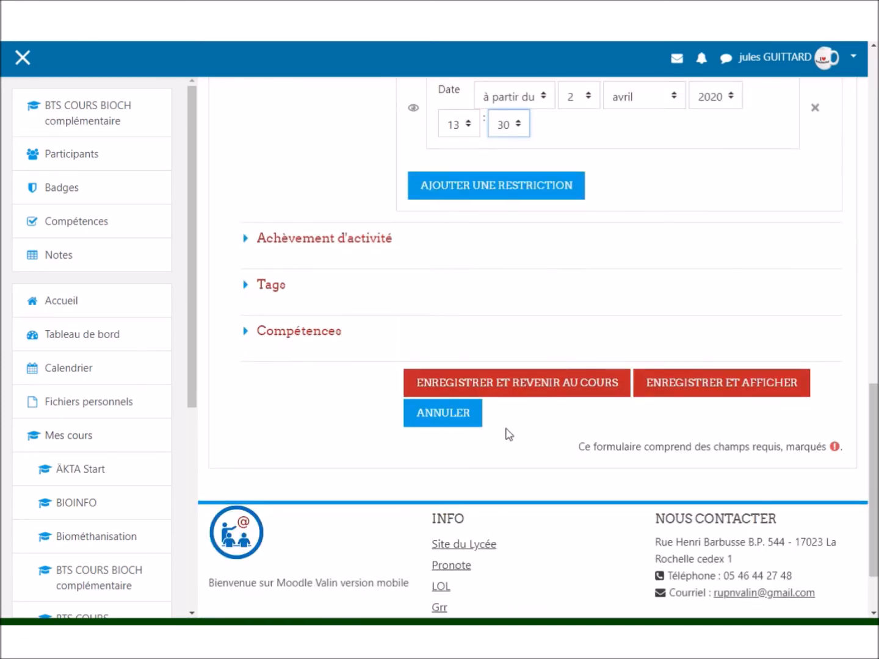
{"action": "left_click", "coordinate": [528, 400]}
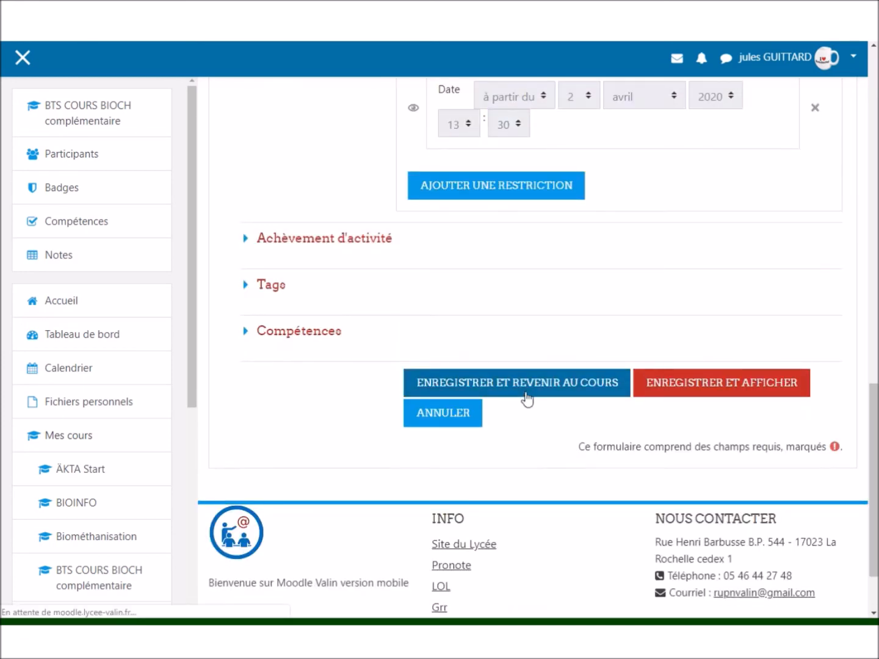
{"action": "scroll", "coordinate": [527, 399], "scroll_direction": "up", "scroll_amount": 5}
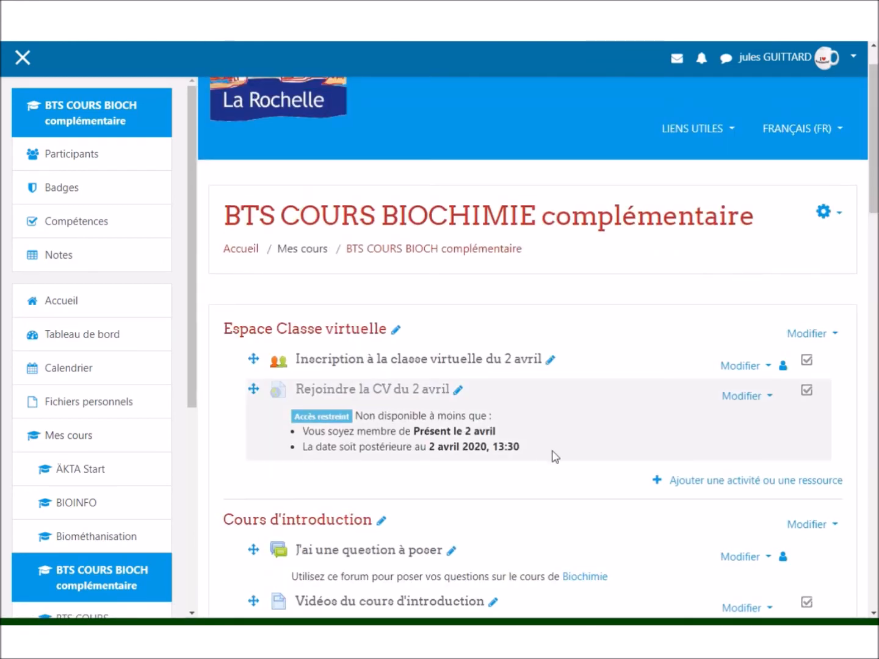
{"action": "scroll", "coordinate": [573, 459], "scroll_direction": "down", "scroll_amount": 1}
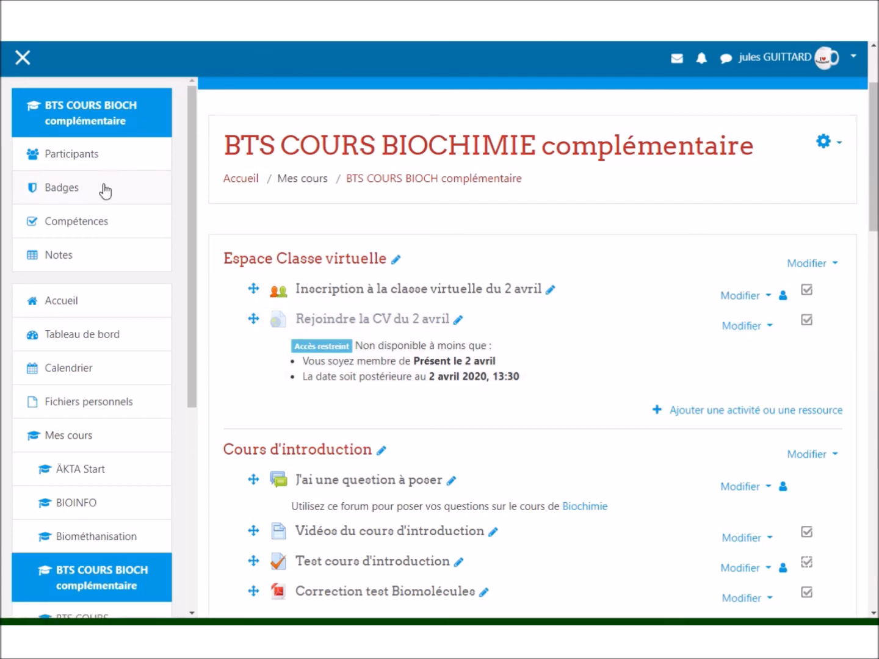
Log in as the first student in the course participants list and continue to the course page
{"action": "left_click", "coordinate": [81, 158]}
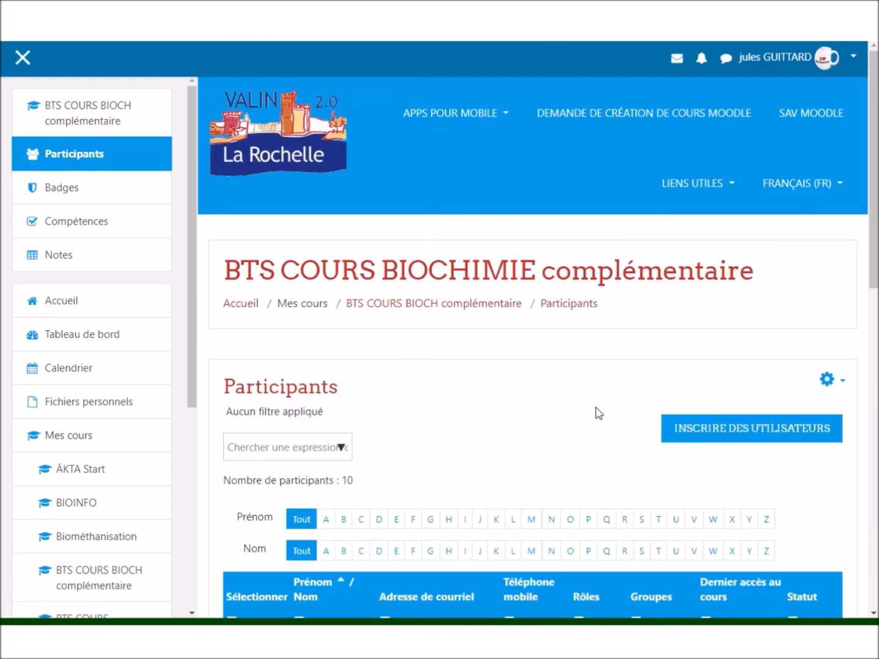
{"action": "scroll", "coordinate": [599, 413], "scroll_direction": "down", "scroll_amount": 5}
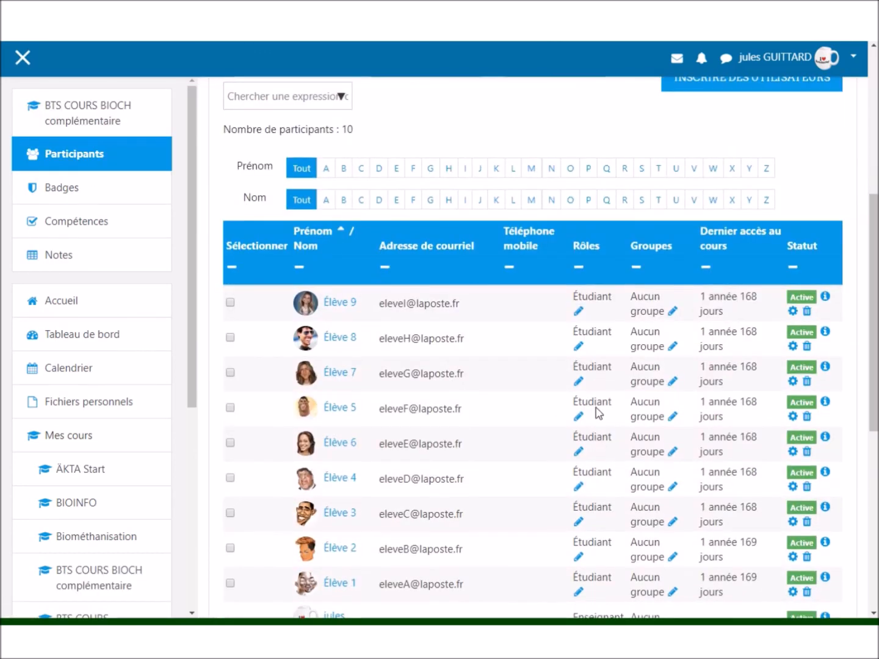
{"action": "left_click", "coordinate": [337, 304]}
{"action": "scroll", "coordinate": [379, 339], "scroll_direction": "down", "scroll_amount": 4}
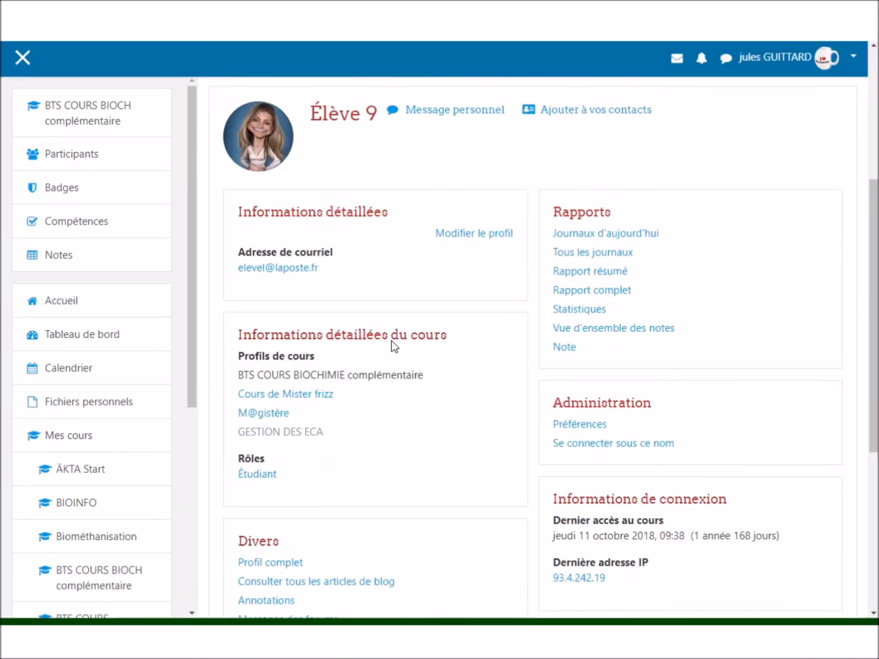
{"action": "scroll", "coordinate": [393, 347], "scroll_direction": "down", "scroll_amount": 1}
{"action": "left_click", "coordinate": [605, 376]}
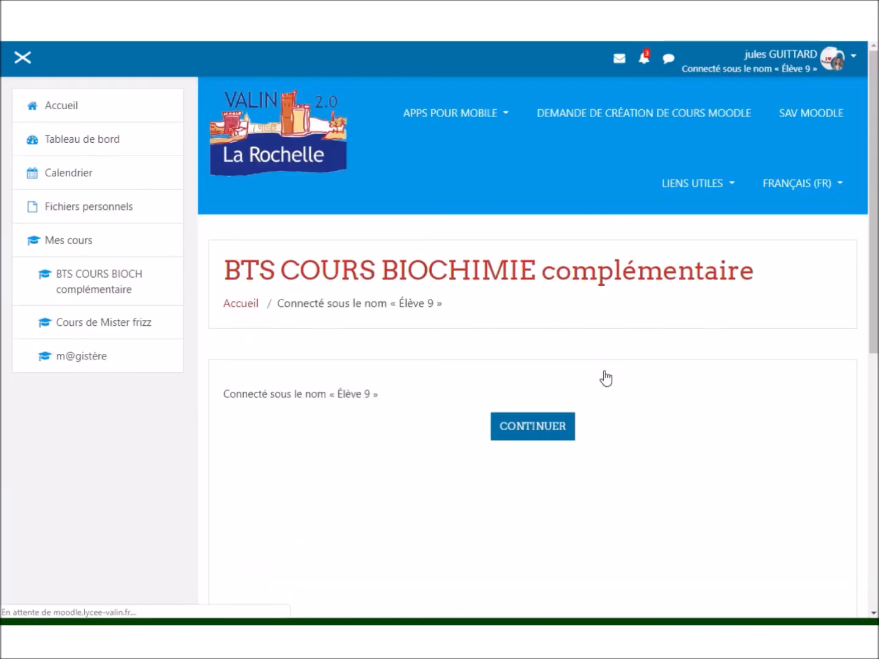
{"action": "left_click", "coordinate": [564, 426]}
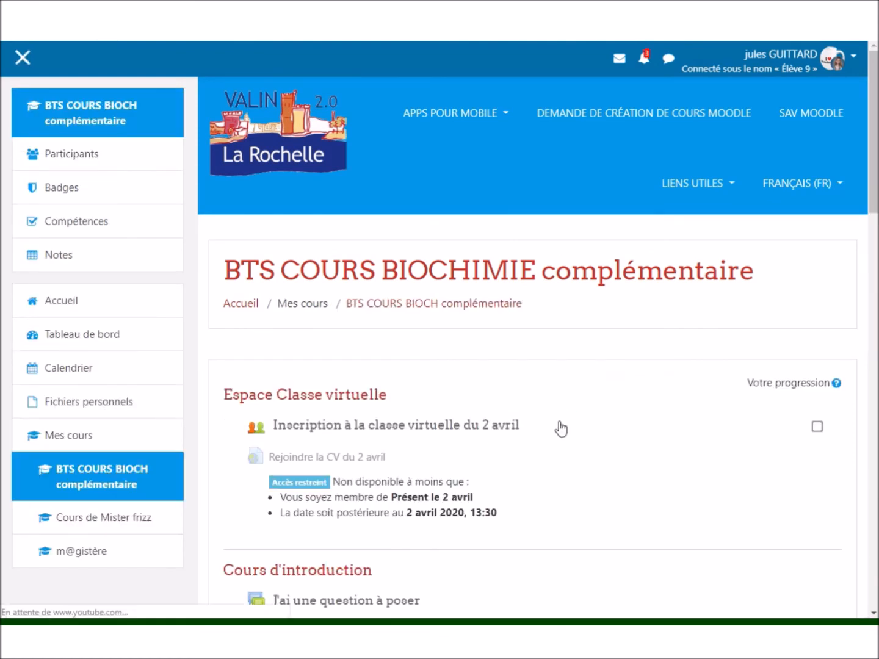
As the student, choose "Présent le 2 avril" in "Inscription à la classe virtuelle du 2 avril" and save the choice
{"action": "scroll", "coordinate": [561, 429], "scroll_direction": "down", "scroll_amount": 2}
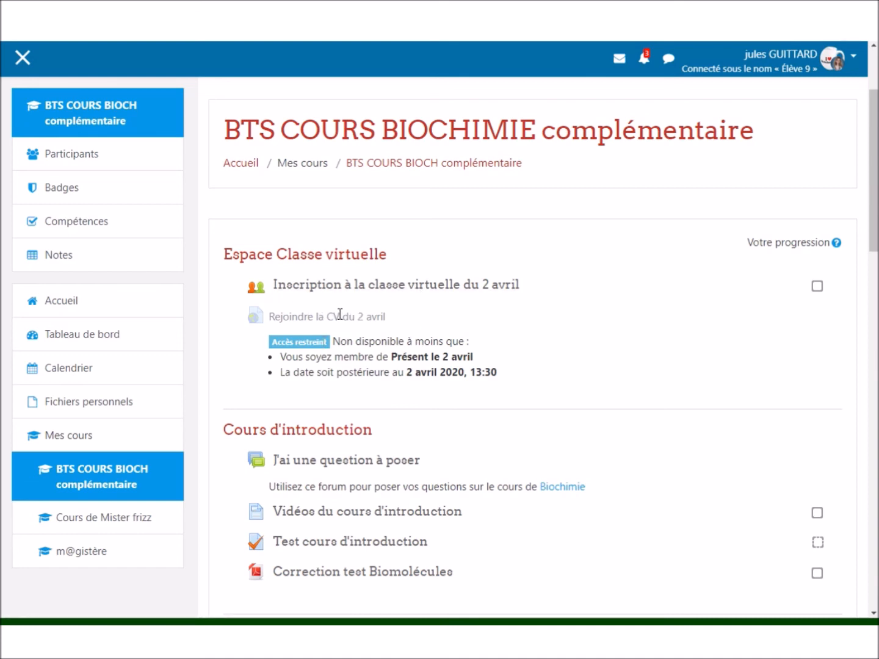
{"action": "left_click", "coordinate": [385, 288]}
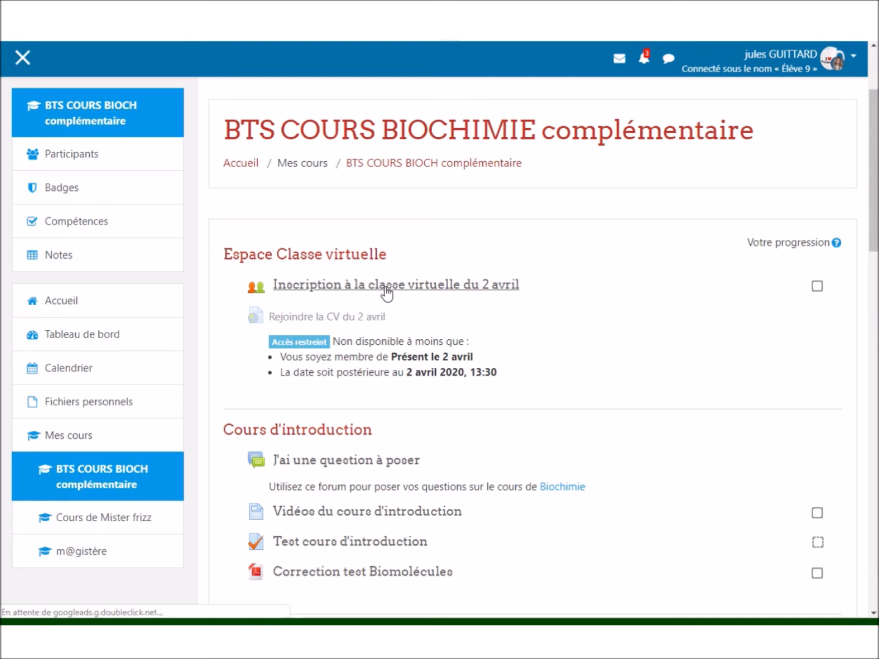
{"action": "scroll", "coordinate": [385, 293], "scroll_direction": "down", "scroll_amount": 3}
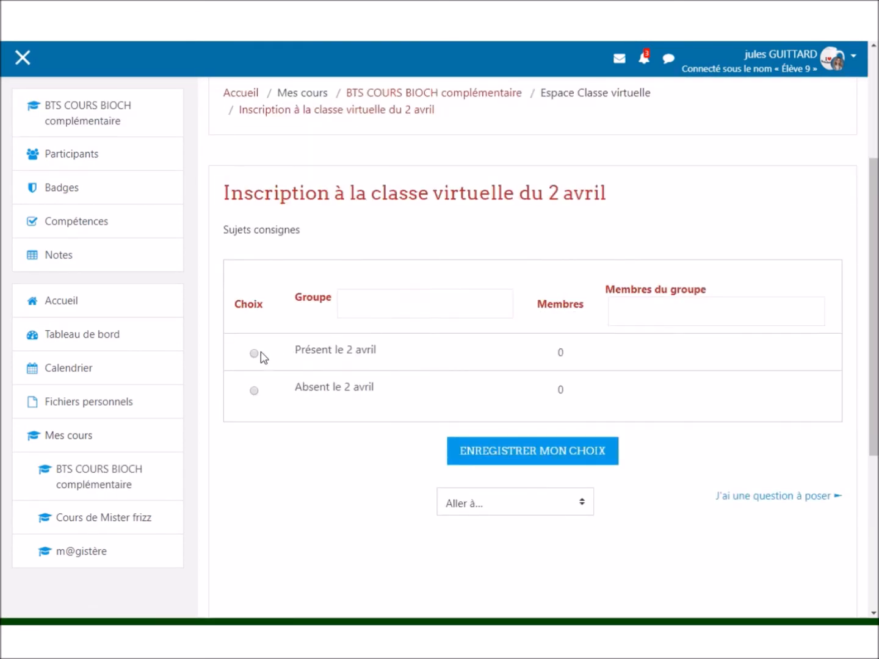
{"action": "left_click", "coordinate": [514, 452]}
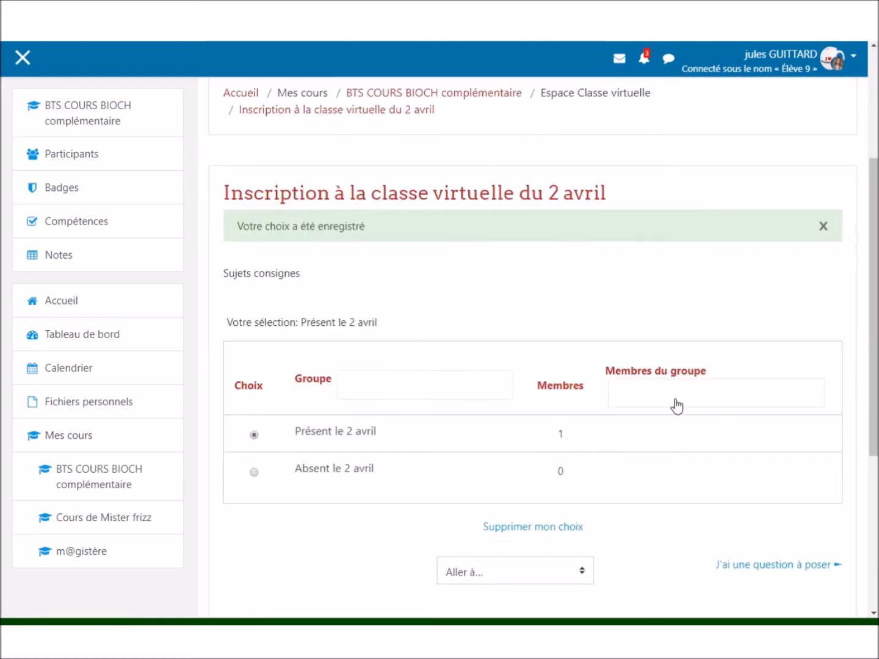
Review the group membership table, then return to the course page and check the access conditions on "Rejoindre la CV du 2 avril"
{"action": "scroll", "coordinate": [730, 448], "scroll_direction": "down", "scroll_amount": 4}
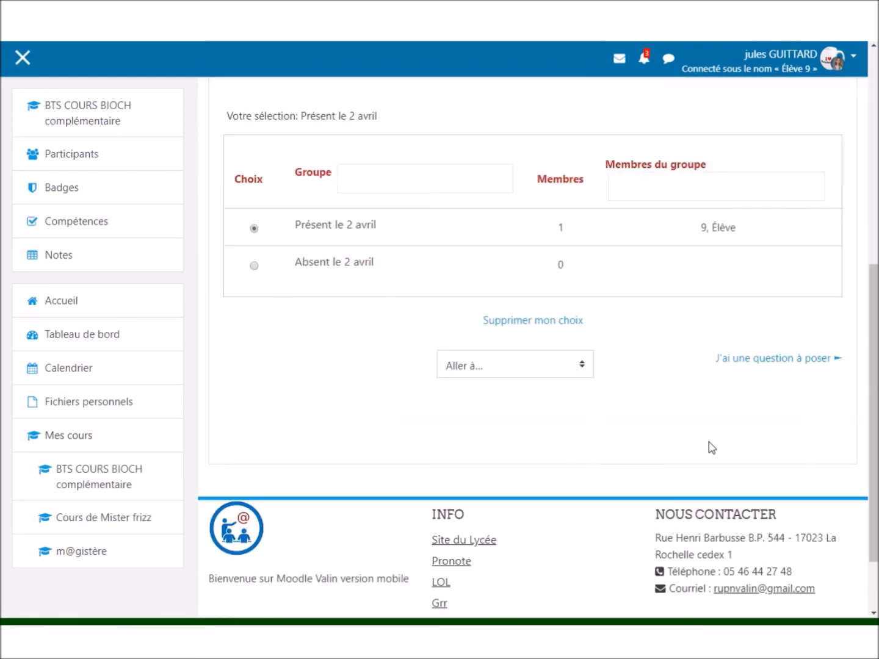
{"action": "scroll", "coordinate": [609, 375], "scroll_direction": "up", "scroll_amount": 4}
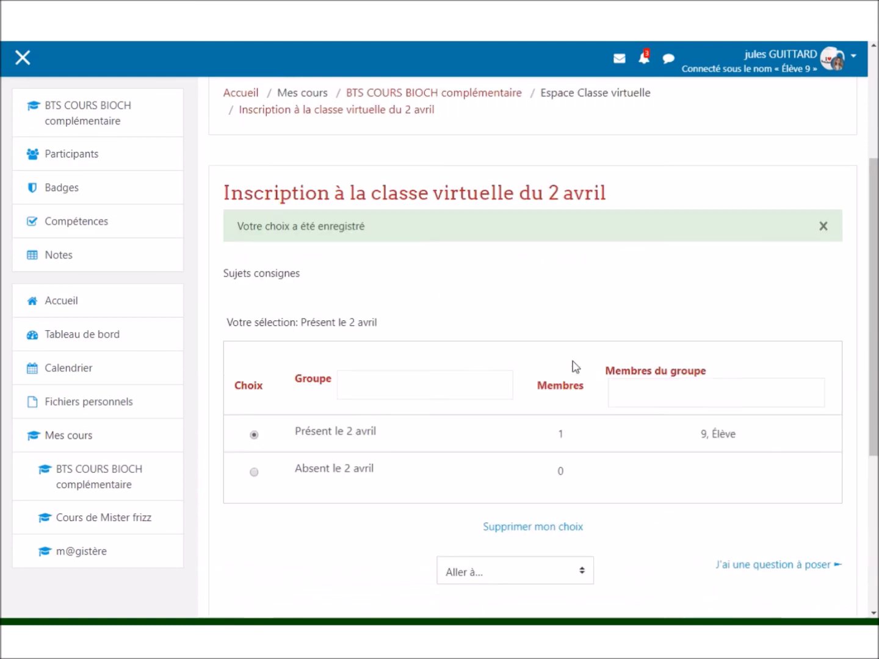
{"action": "left_click", "coordinate": [441, 103]}
{"action": "scroll", "coordinate": [495, 330], "scroll_direction": "down", "scroll_amount": 2}
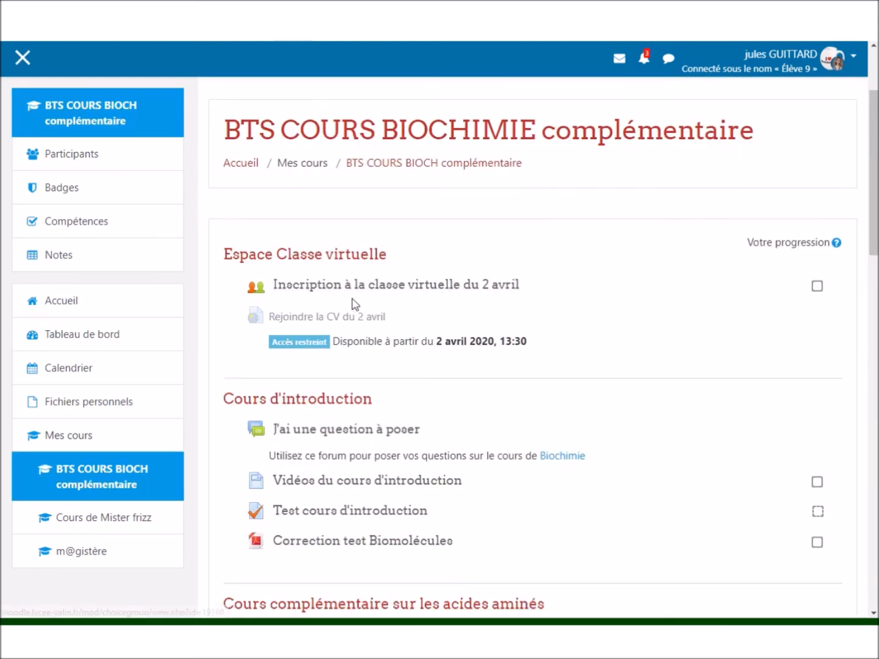